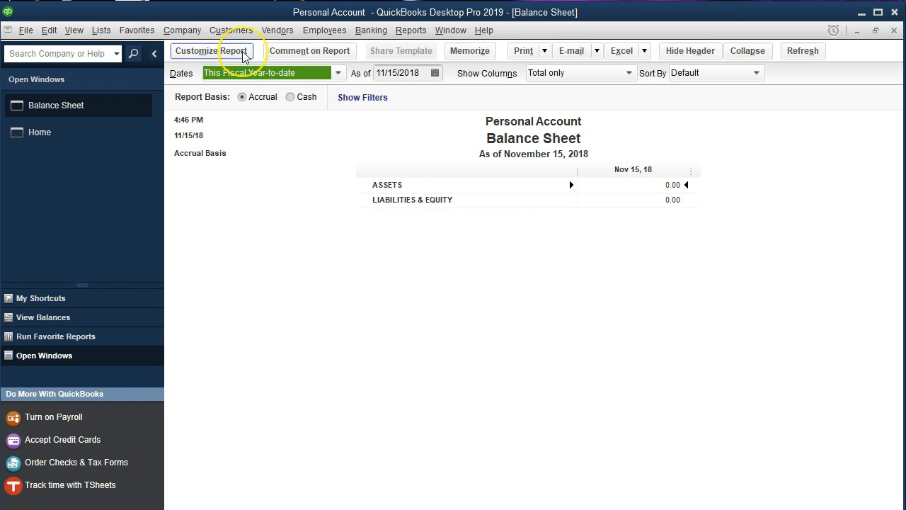
Customize the balance sheet report to cover 01/01/2020 through 12/31/2020.
left_click(240, 53)
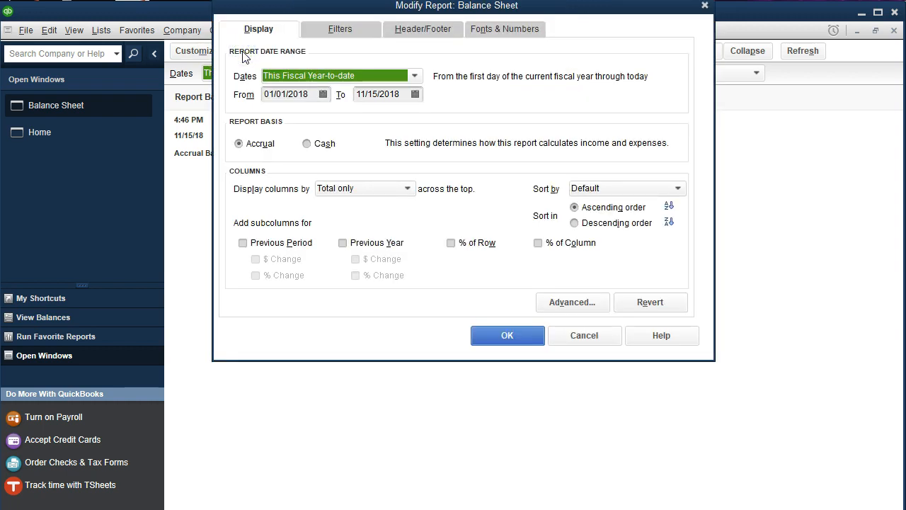
key("Tab")
type("01012020")
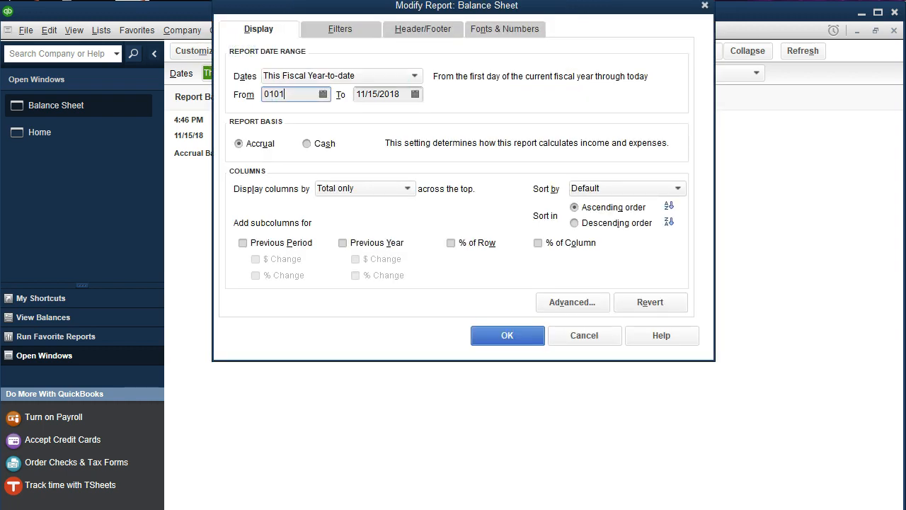
key("Tab")
type("12/31/2020")
key("Tab")
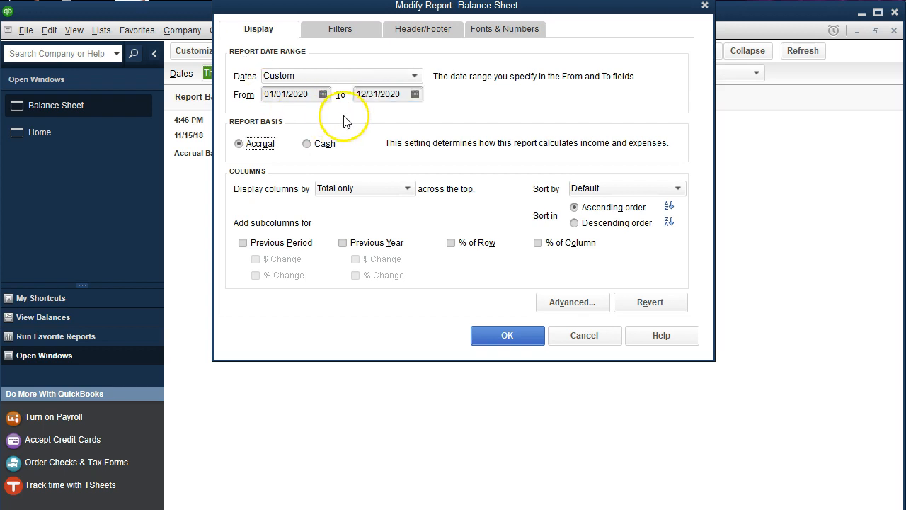
Set the report's Column Labels font size to 11 and apply the report modifications.
left_click(501, 29)
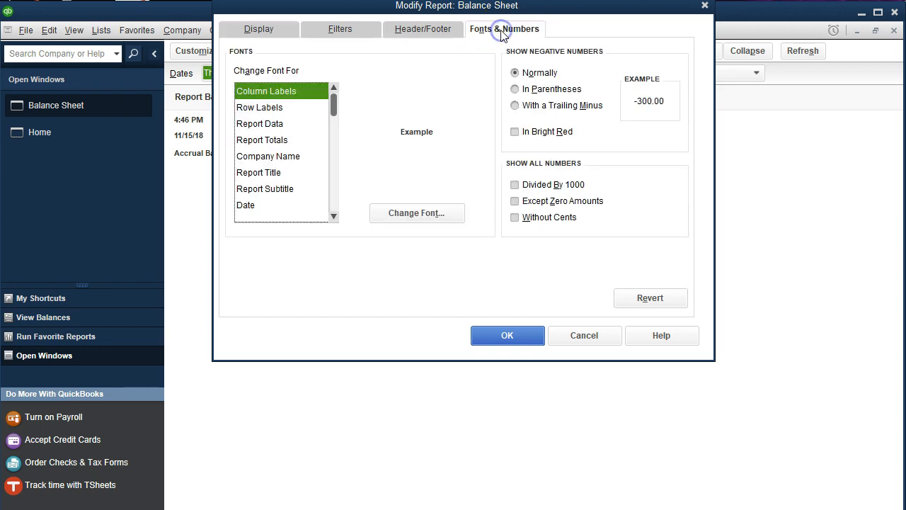
left_click(453, 212)
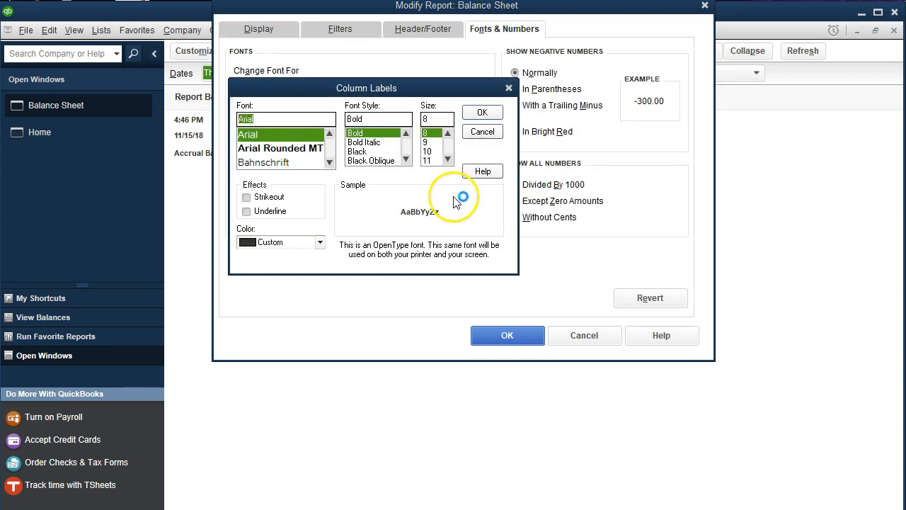
left_click(431, 159)
left_click(478, 114)
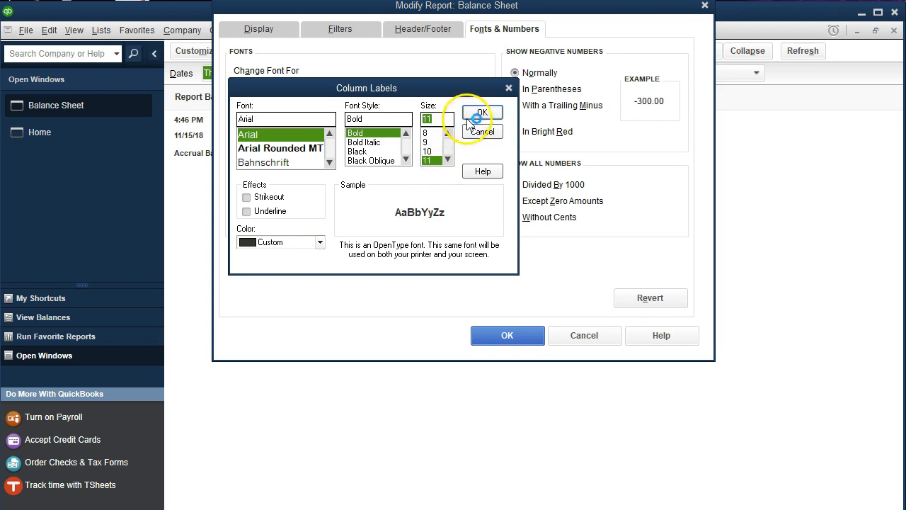
left_click(408, 122)
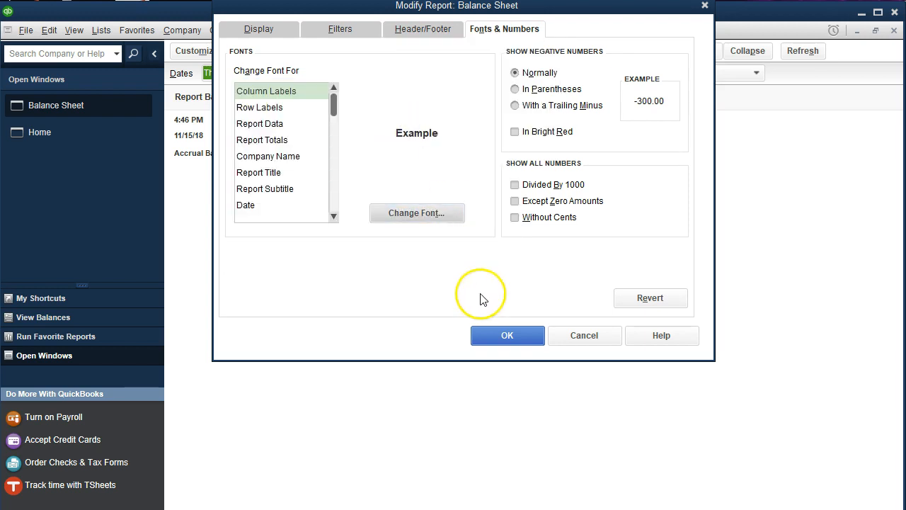
left_click(489, 331)
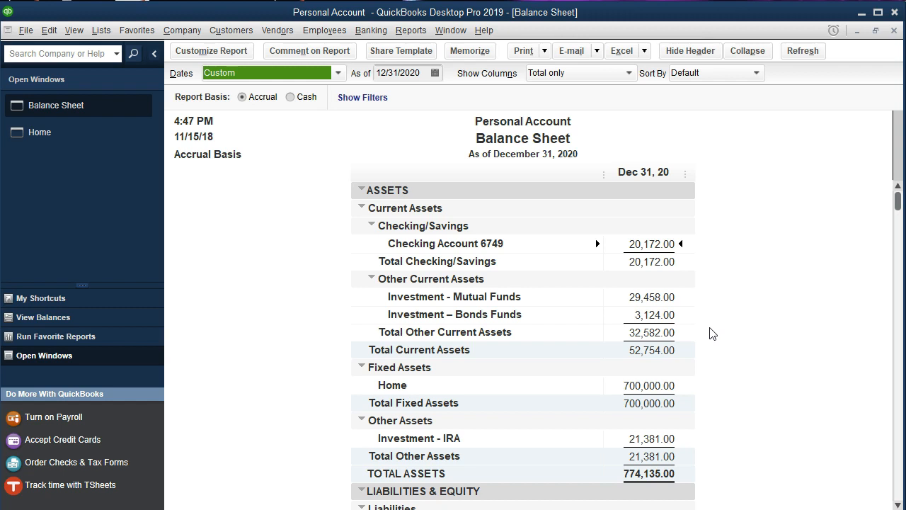
Review the asset and liability sections of the balance sheet.
scroll(712, 333, "down", 2)
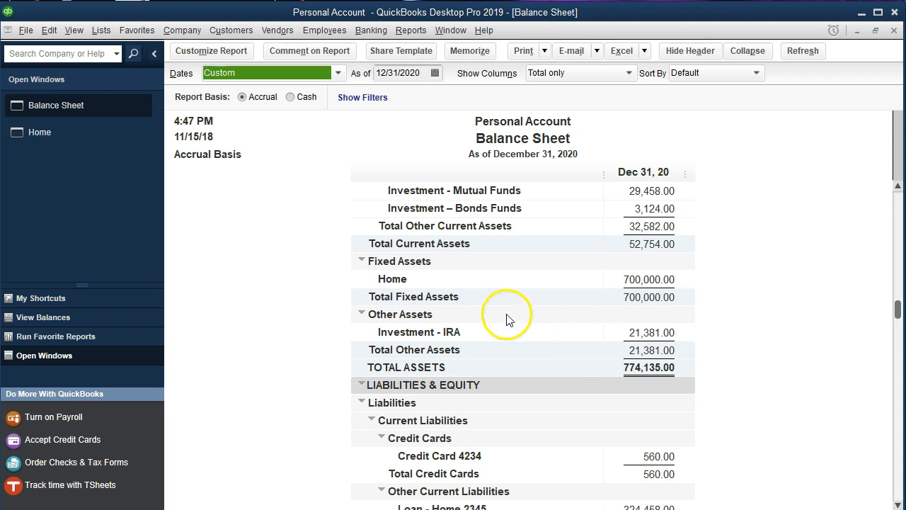
scroll(477, 296, "up", 2)
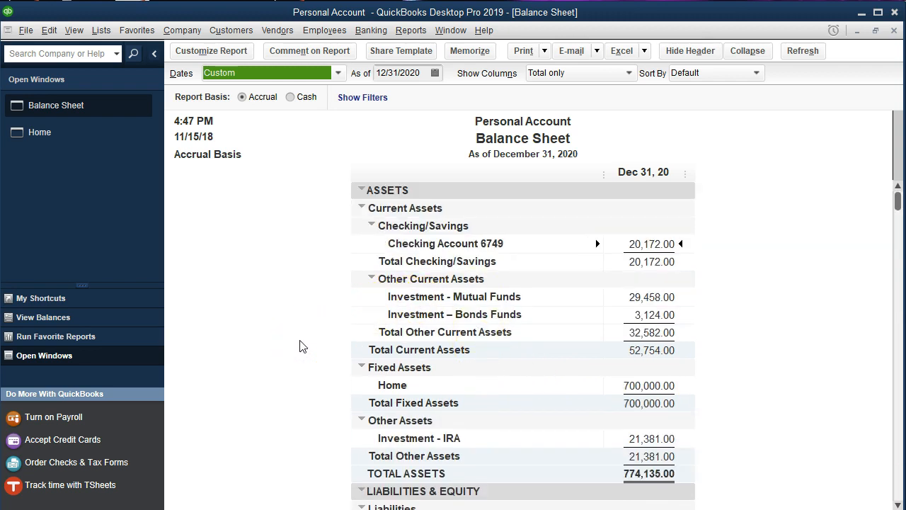
scroll(303, 347, "down", 1)
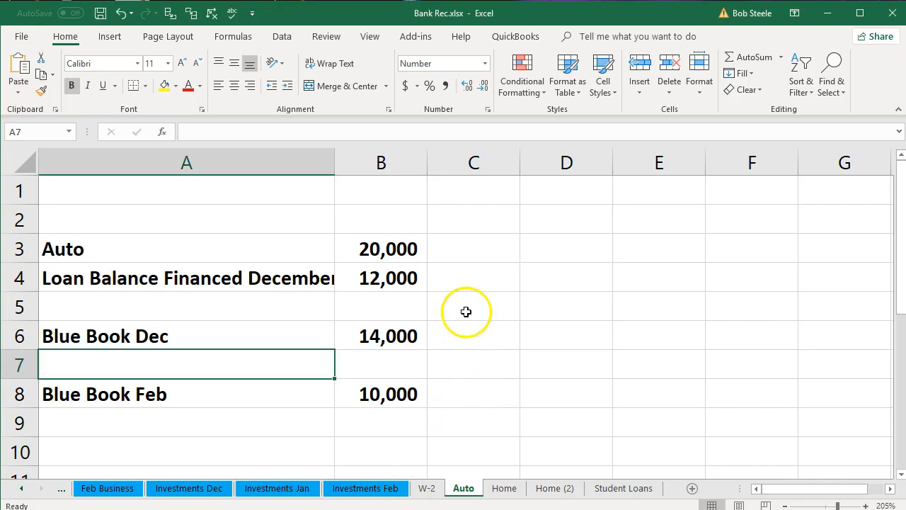
Examine the auto cost, financed loan balance and December Blue Book value on the Auto sheet of the Excel workbook.
left_click(486, 256)
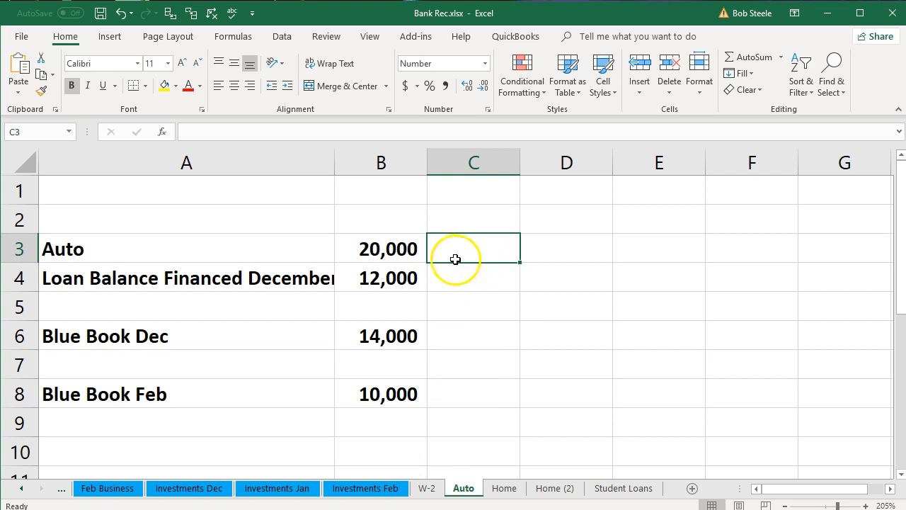
left_click(400, 254)
left_click(411, 282)
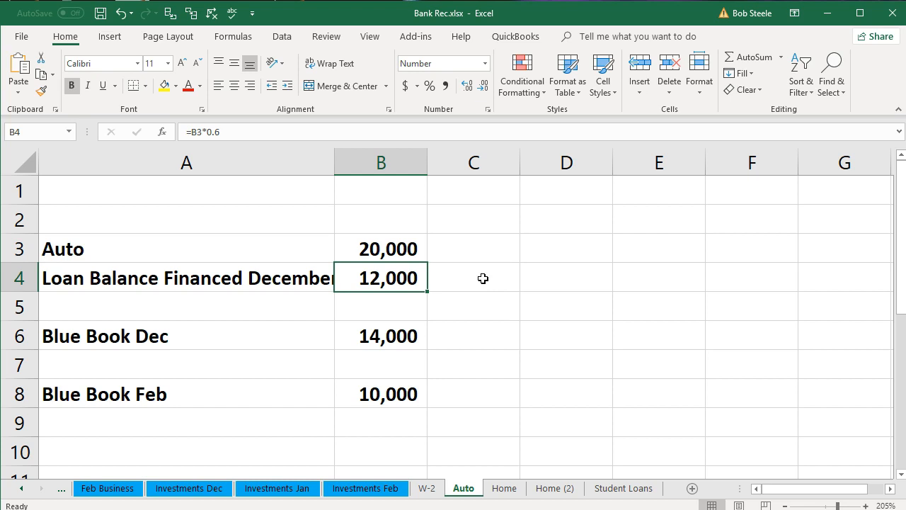
key("Up")
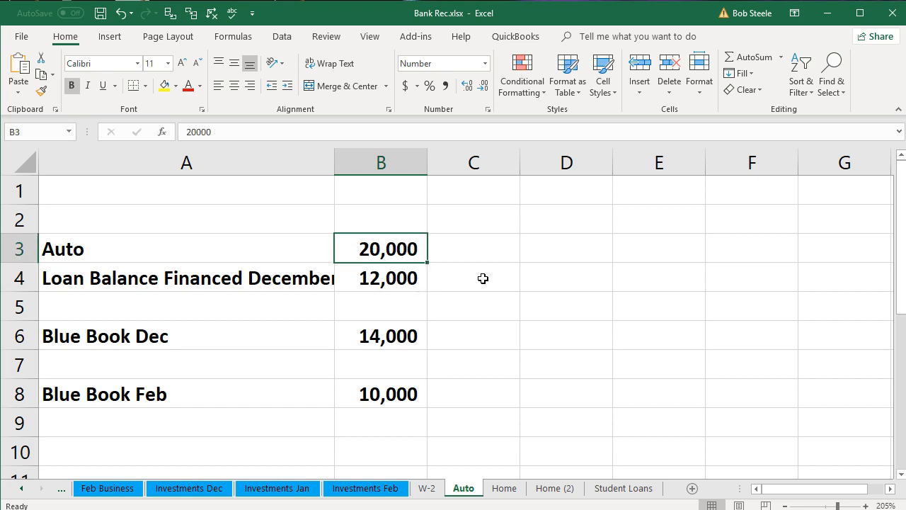
key("Down")
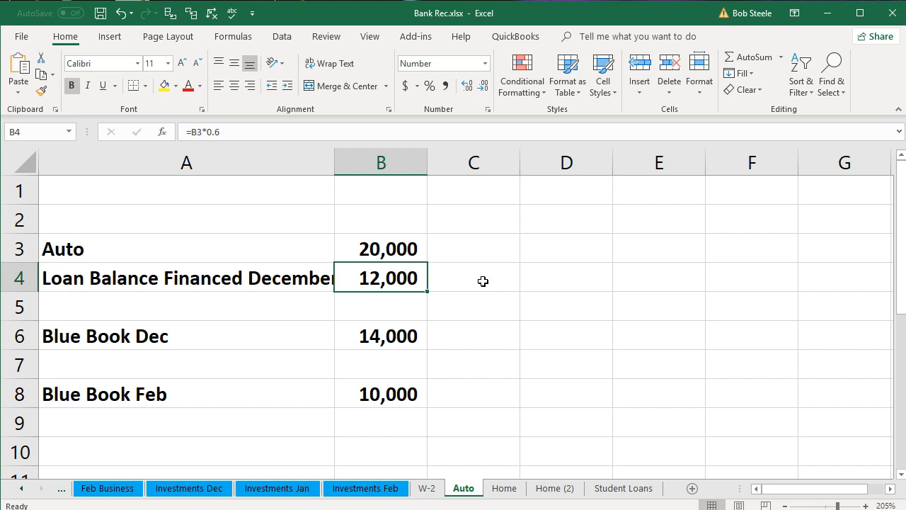
left_click(410, 255)
left_click(406, 285)
left_click(404, 248)
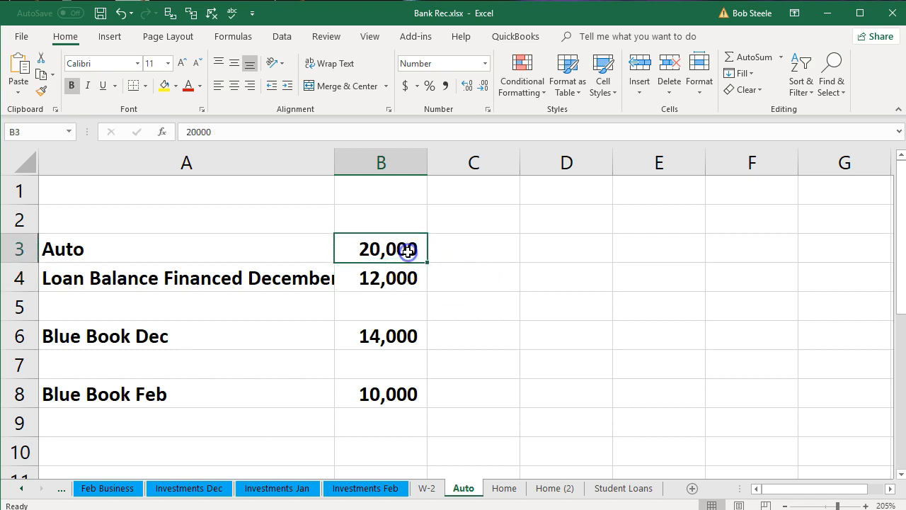
left_click(403, 332)
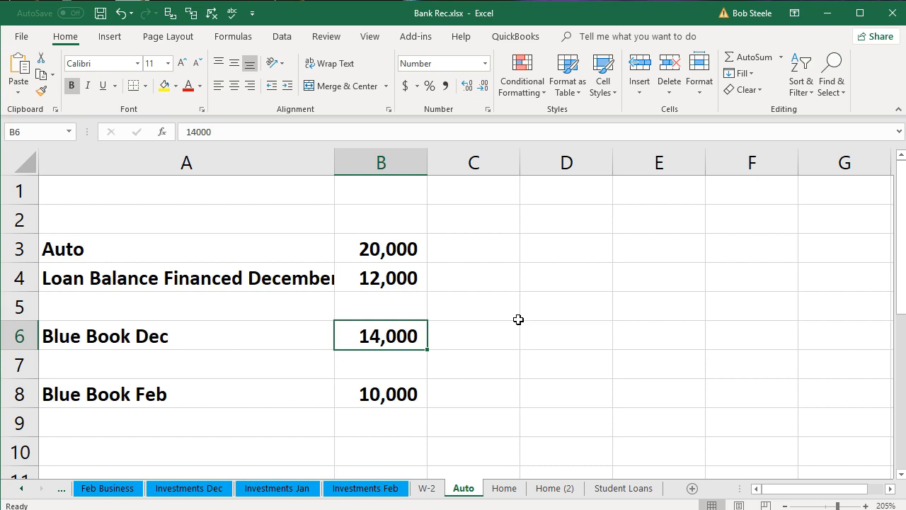
left_click(297, 334)
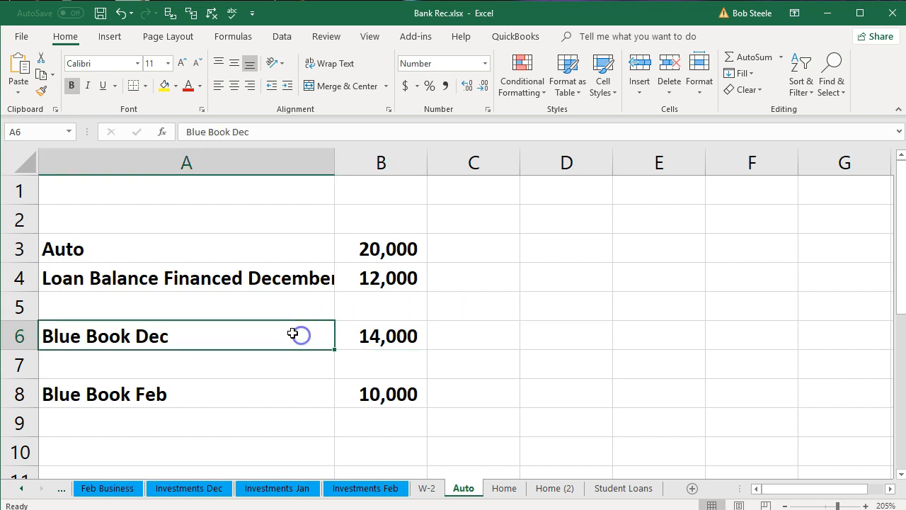
key("Right")
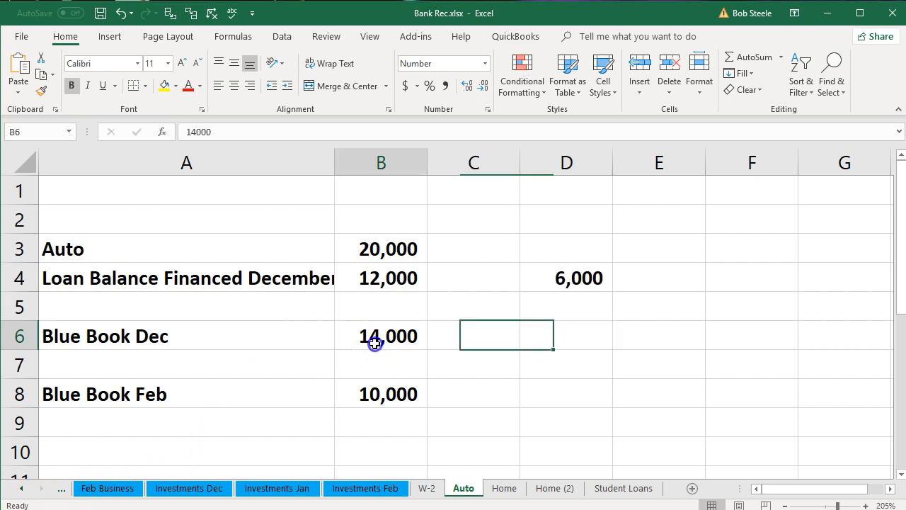
left_click(374, 343)
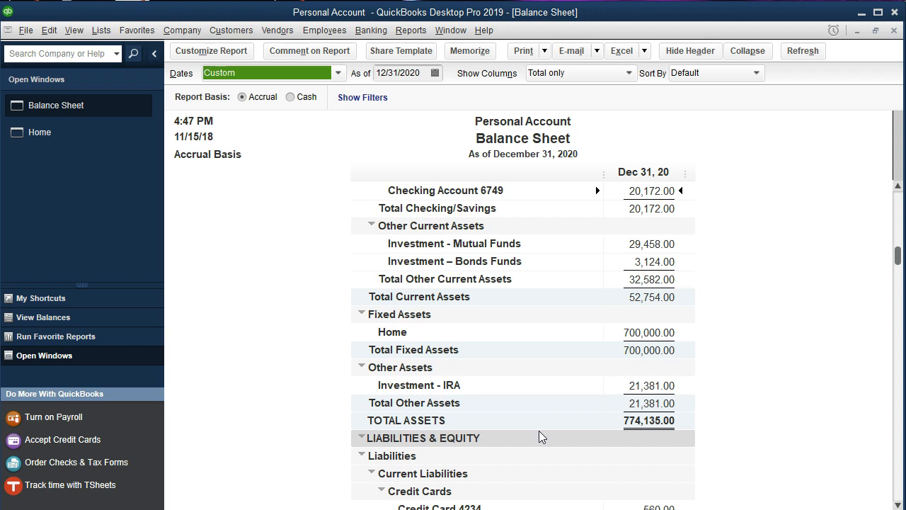
Switch to QuickBooks and check the Home line under Fixed Assets on the balance sheet.
scroll(539, 431, "up", 1)
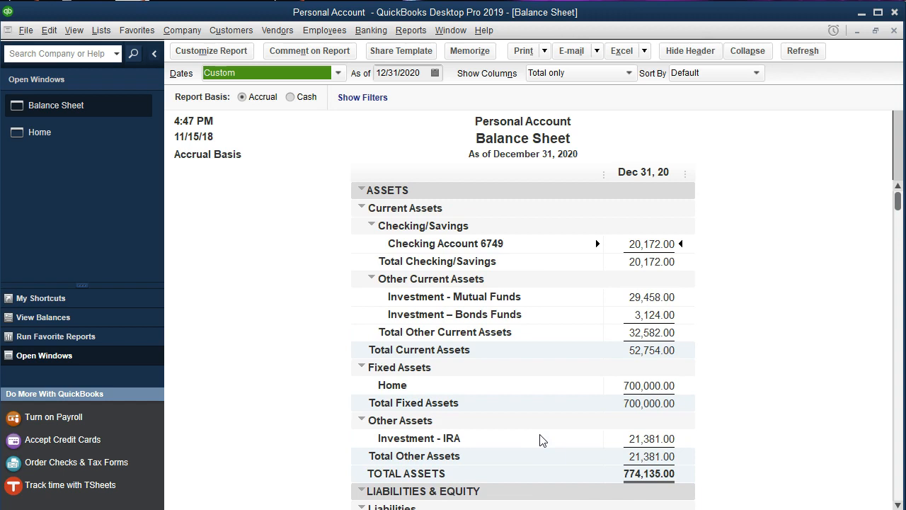
left_click(626, 385)
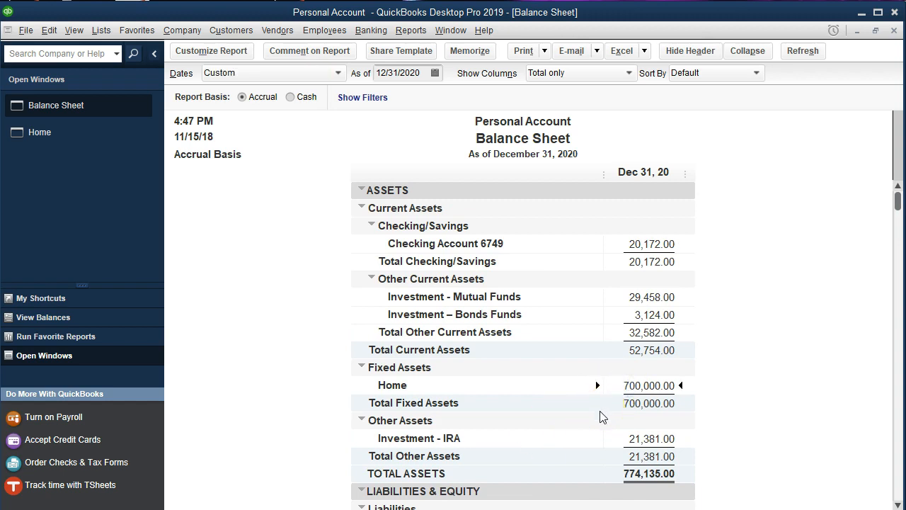
left_click(598, 411)
Open the chart of accounts.
left_click(102, 32)
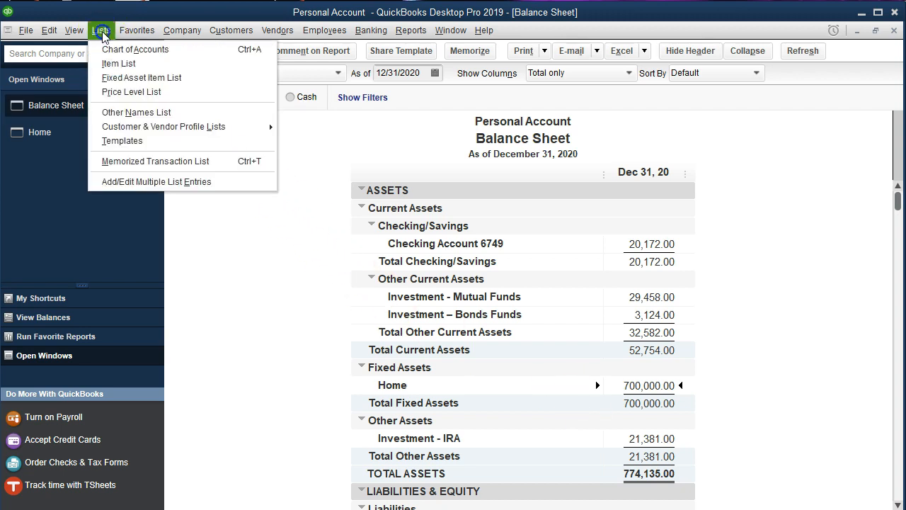
left_click(188, 60)
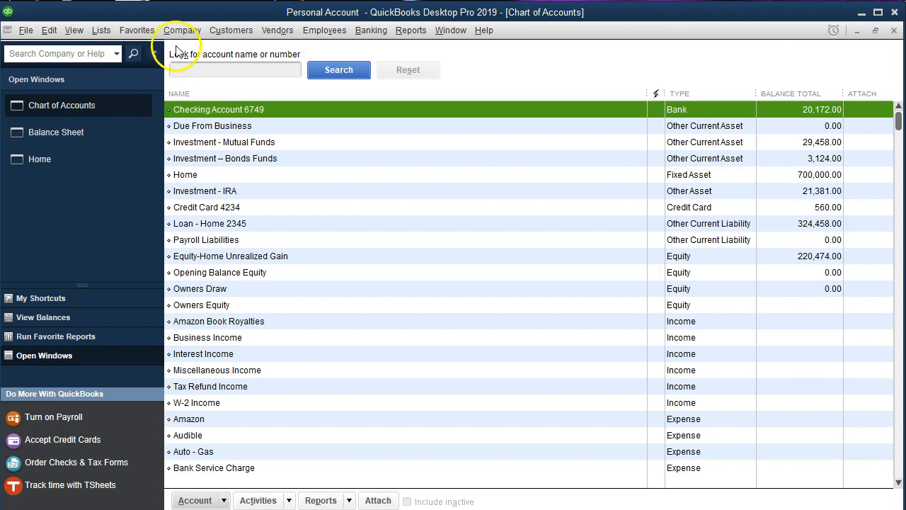
left_click(101, 29)
left_click(132, 47)
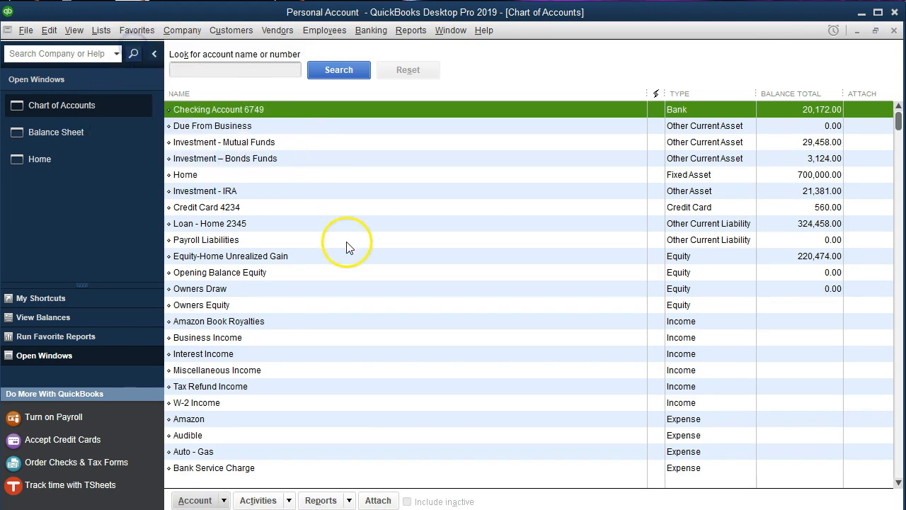
Create a new Fixed Asset account named Auto and save it.
left_click(226, 501)
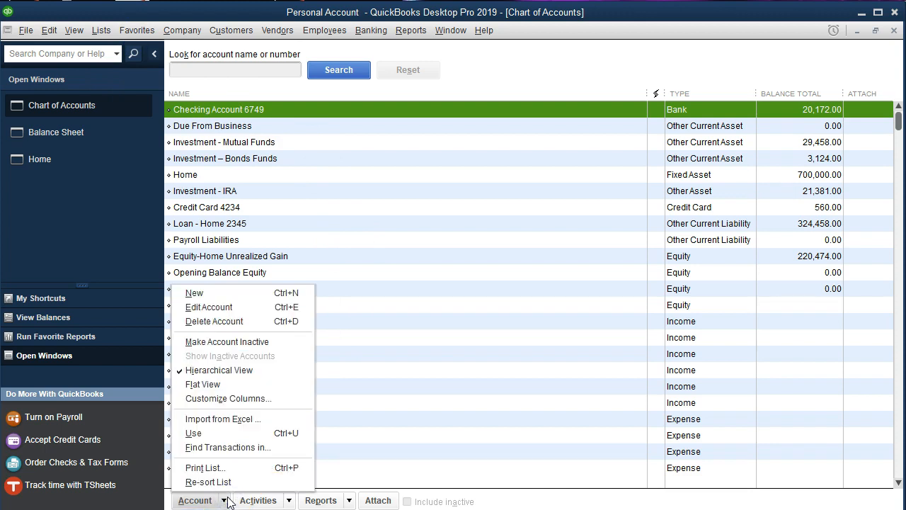
left_click(216, 294)
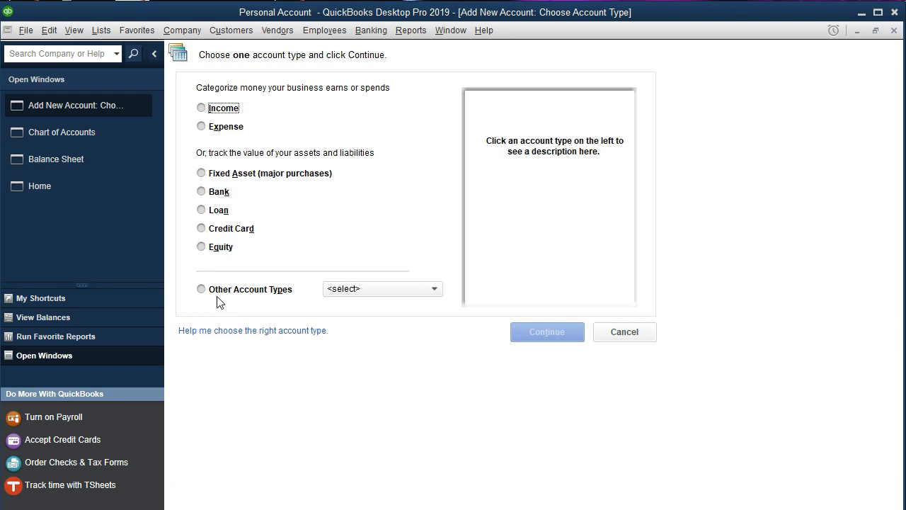
left_click(236, 174)
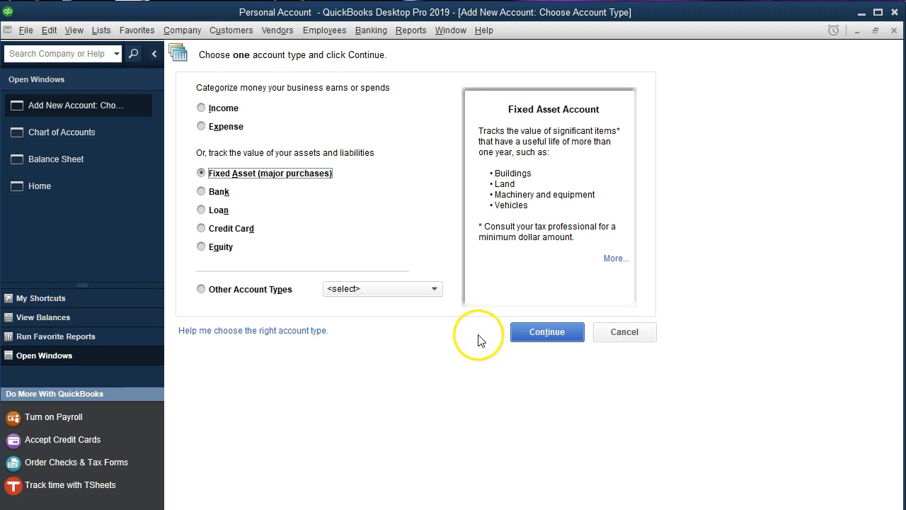
left_click(523, 325)
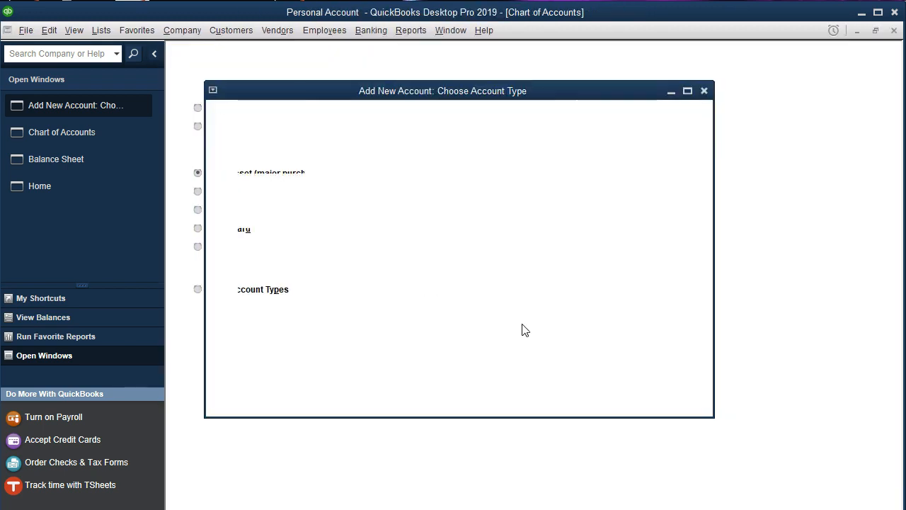
type("Auto")
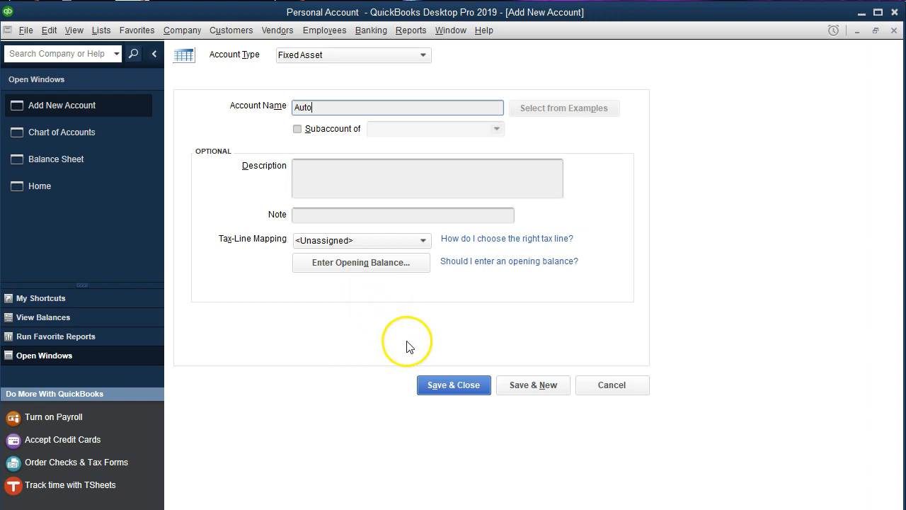
left_click(433, 387)
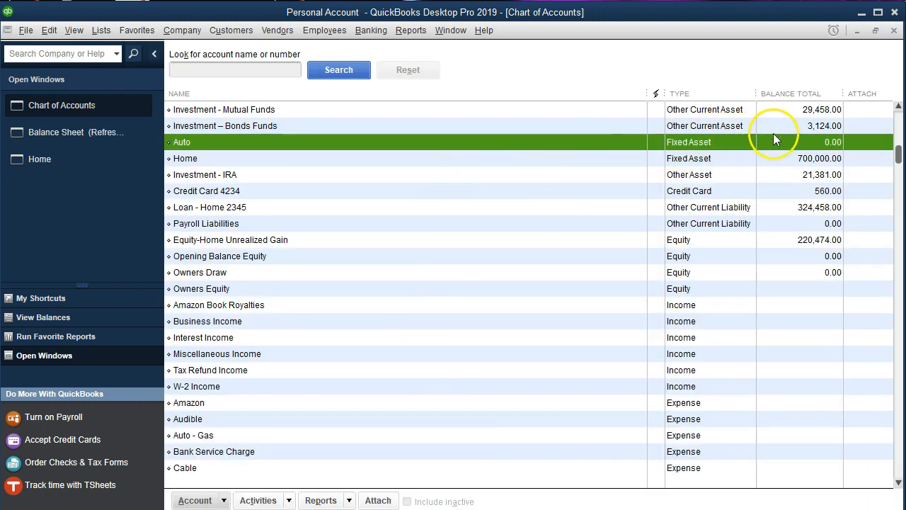
Open the Auto account's register and date the new transaction 12/31/18.
double_click(398, 149)
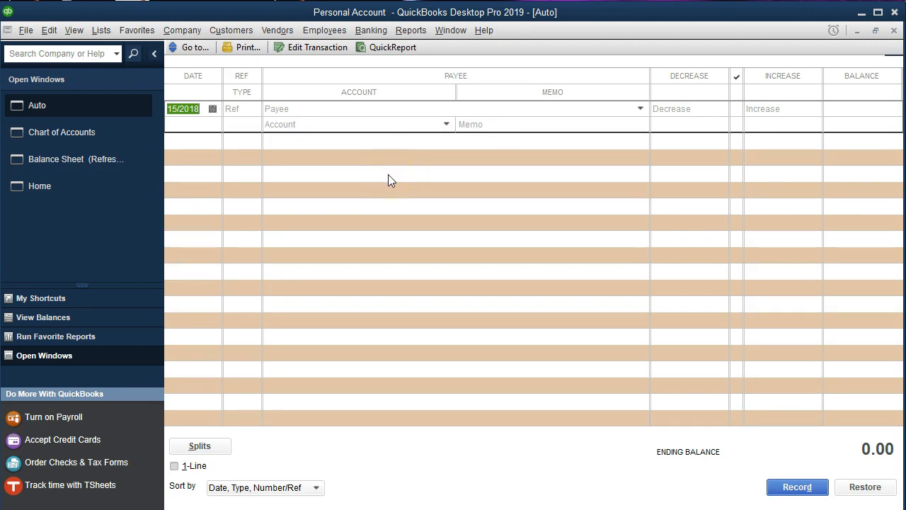
type("123118")
key("Tab")
key("Tab")
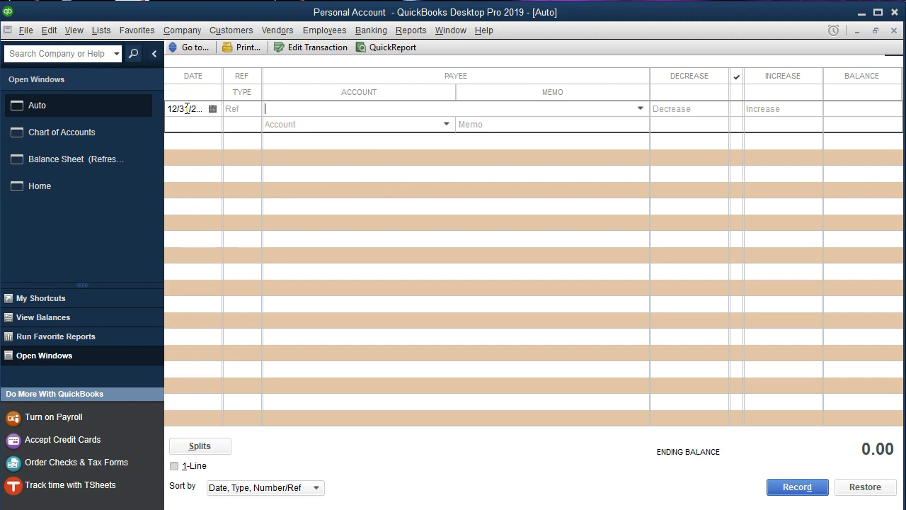
Look up the Blue Book Dec value in the Excel workbook and enter 14,000 as the transaction's increase in QuickBooks.
key("Tab")
key("Tab")
left_click(368, 507)
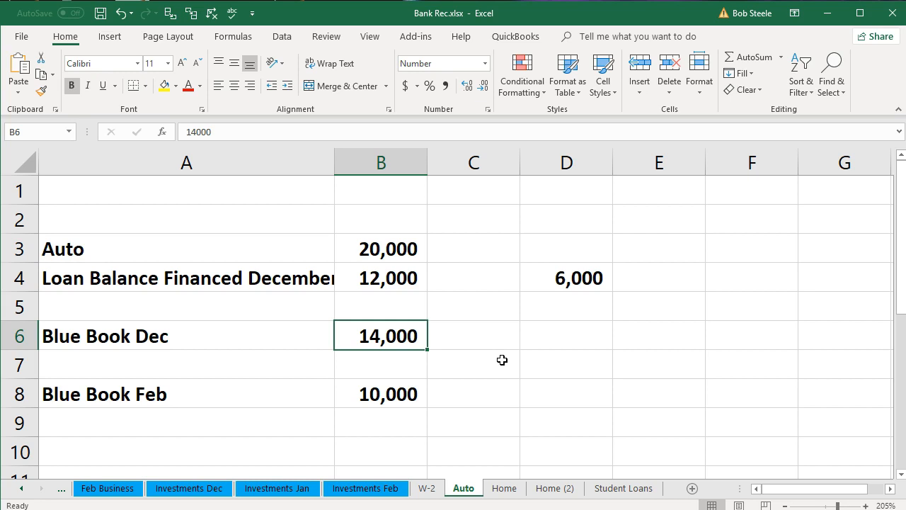
left_click(827, 15)
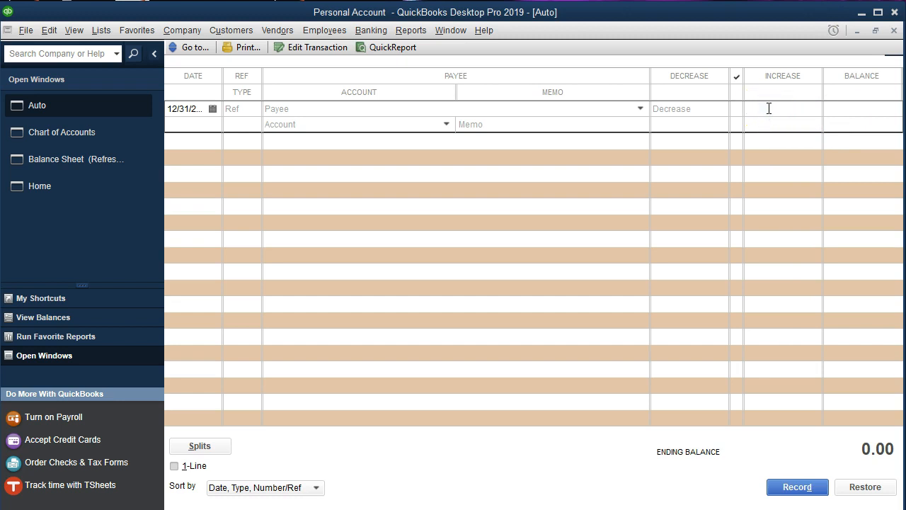
type("14000")
key("Tab")
left_click(620, 154)
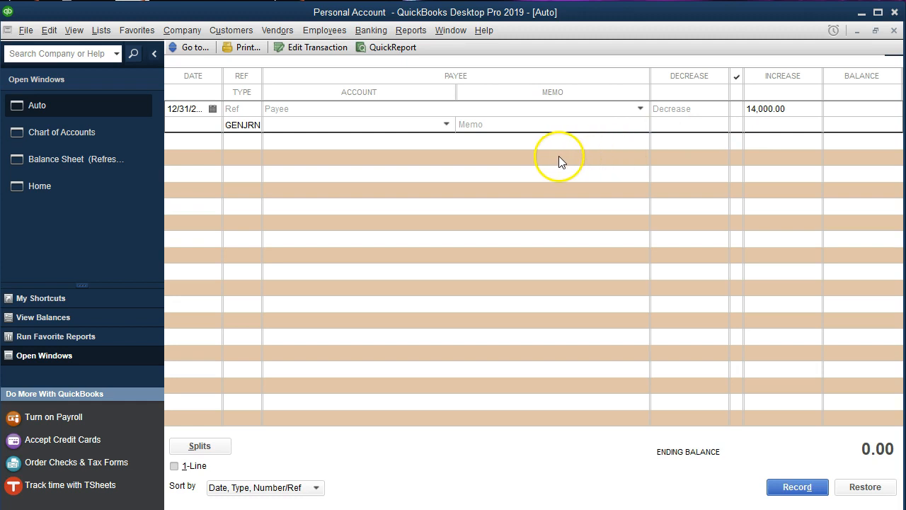
Assign the Auto transaction to Owners Equity and record it, accepting the posting to the Retained Earnings account.
left_click(446, 125)
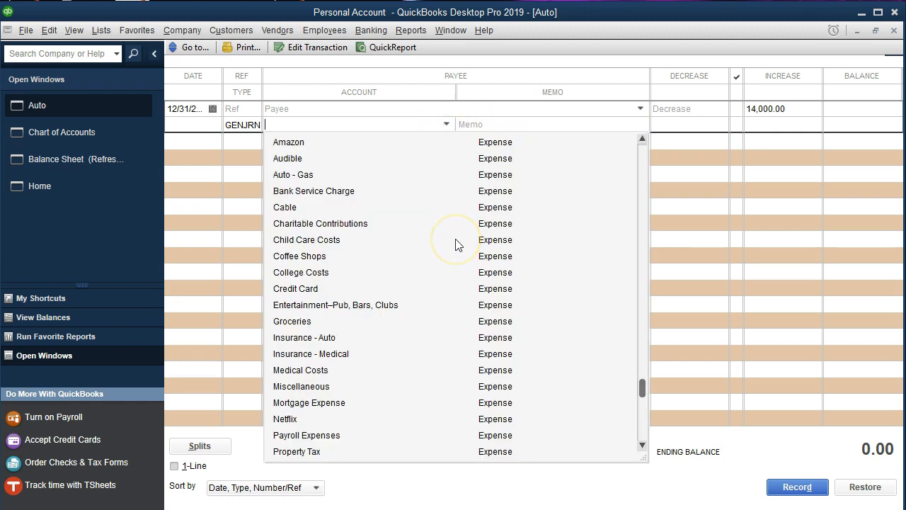
scroll(456, 244, "down", 2)
left_click(439, 298)
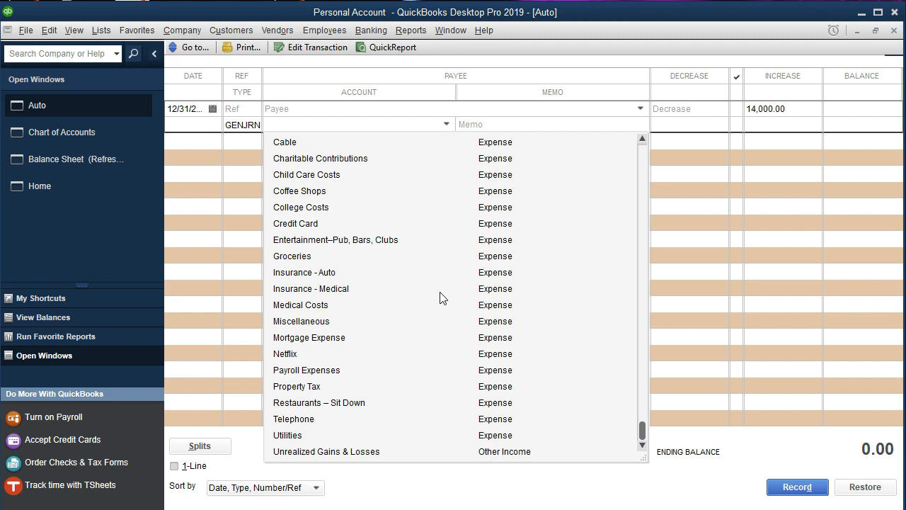
scroll(439, 297, "up", 3)
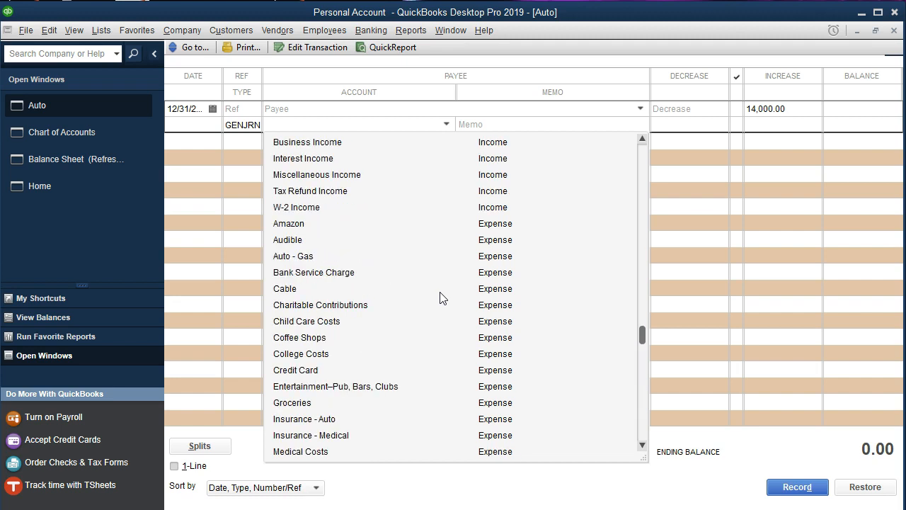
scroll(439, 297, "up", 2)
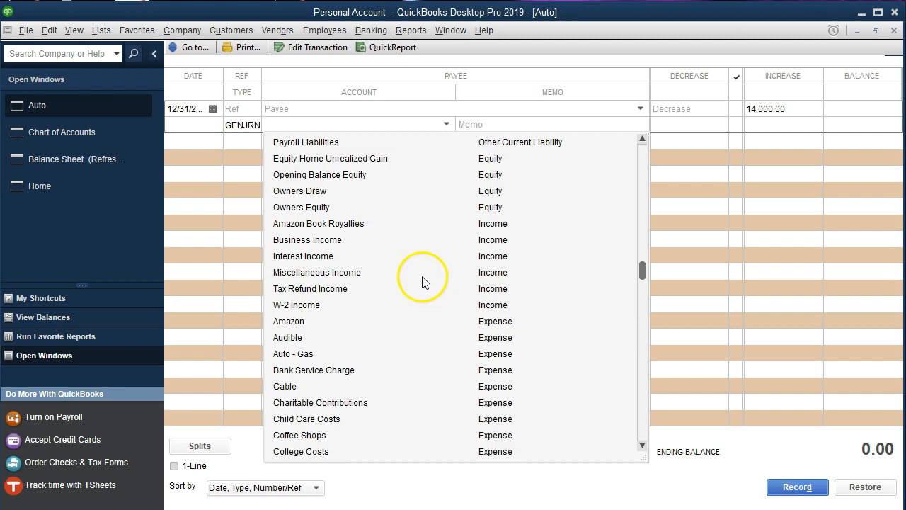
left_click(324, 208)
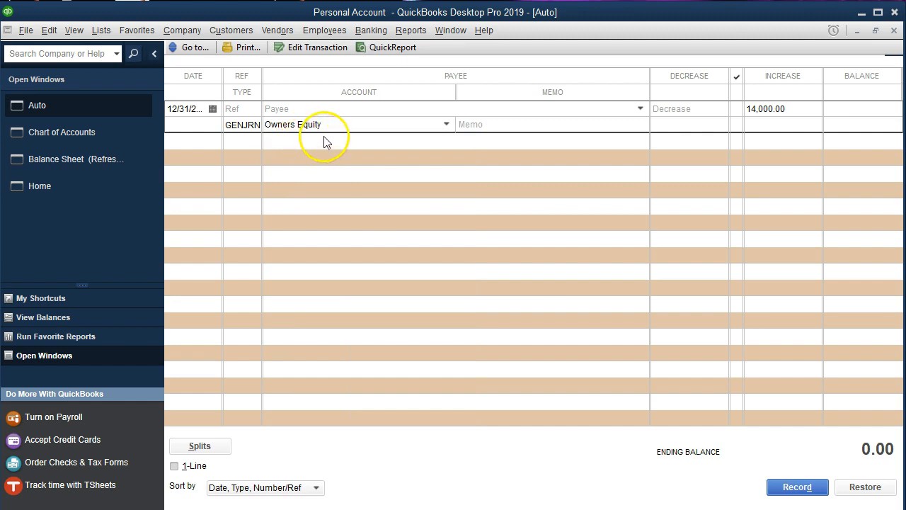
key("Return")
key("Return")
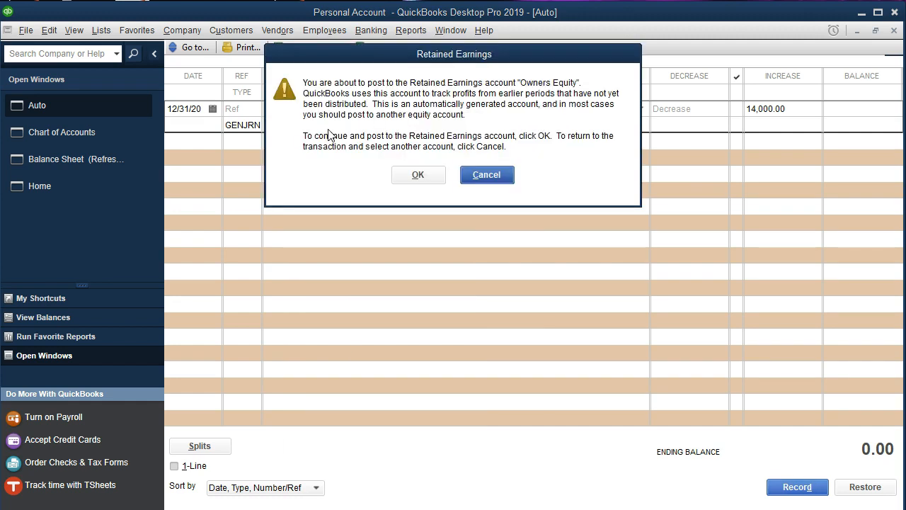
left_click(417, 176)
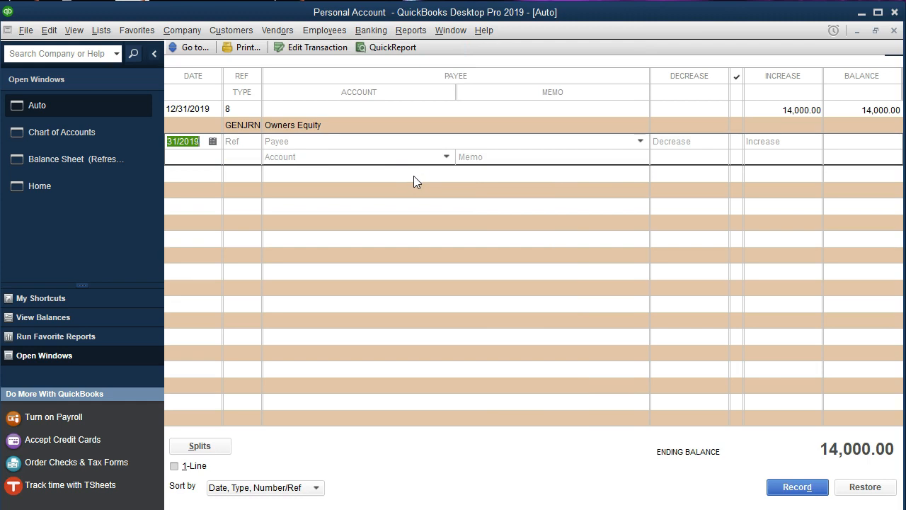
Examine the balance sheet's Auto line under Fixed Assets, the liabilities and the Owners Equity line.
left_click(108, 165)
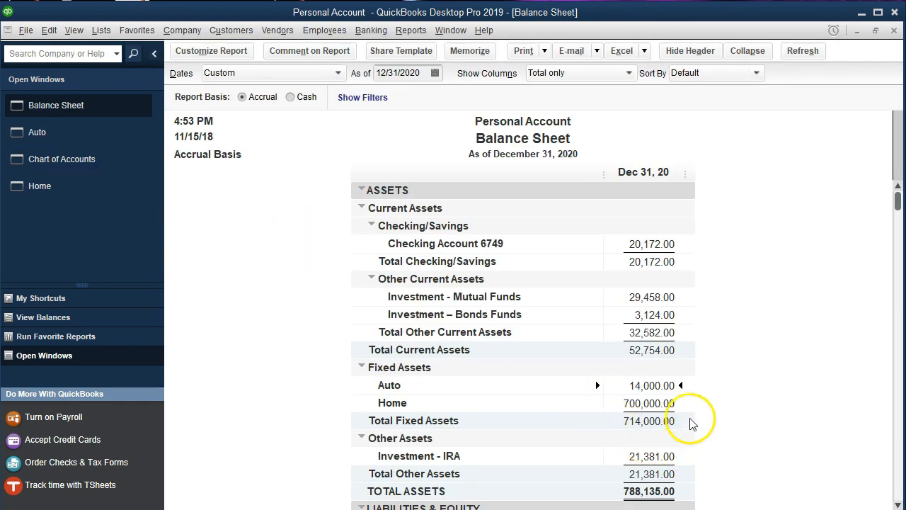
left_click(648, 385)
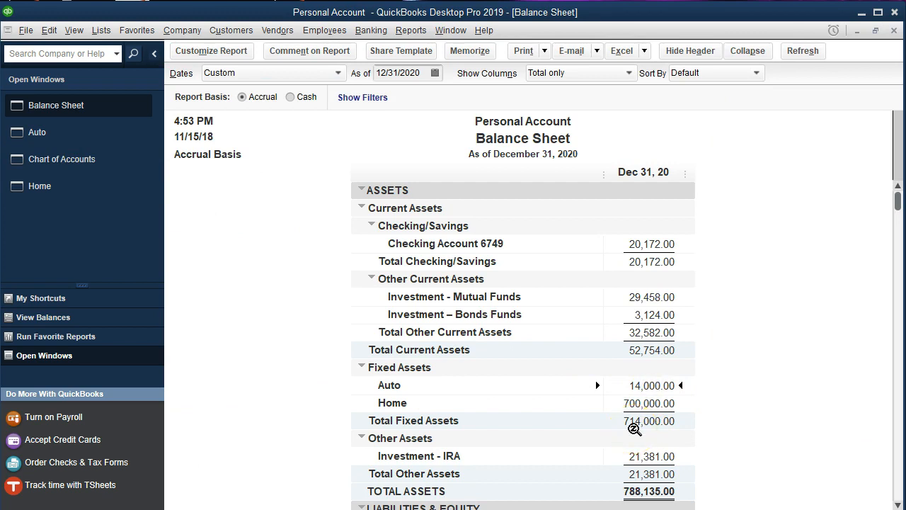
scroll(634, 429, "down", 6)
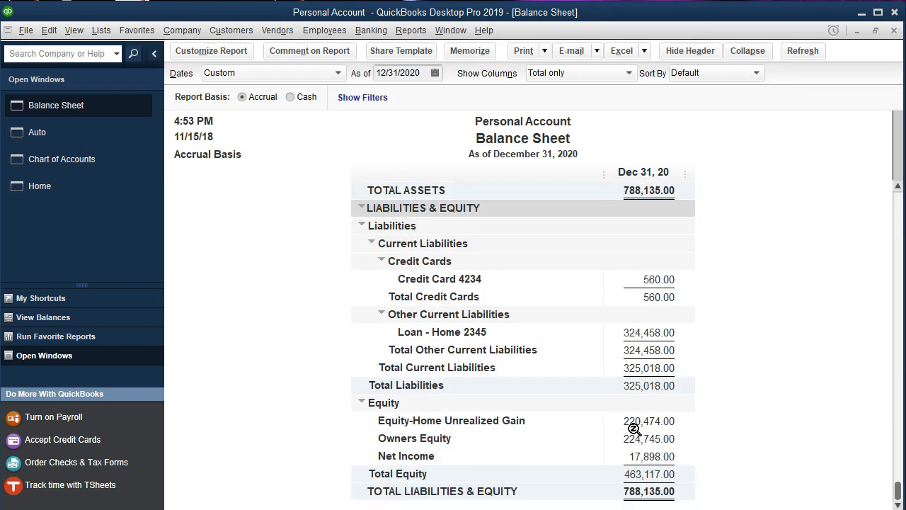
left_click(644, 434)
scroll(695, 438, "up", 4)
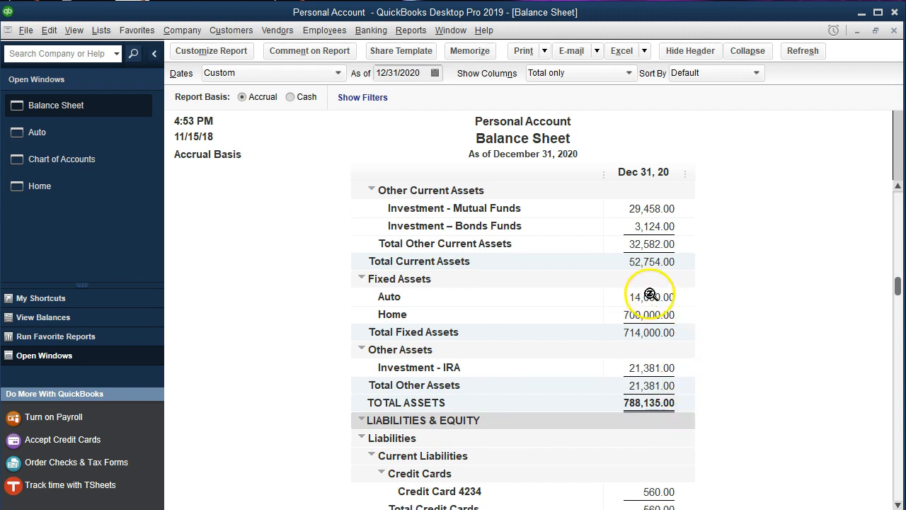
scroll(651, 320, "down", 3)
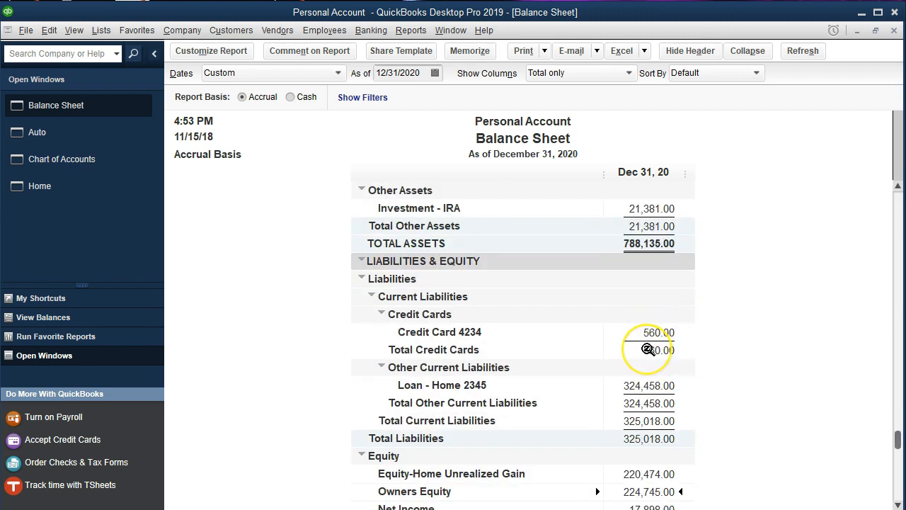
scroll(647, 349, "down", 1)
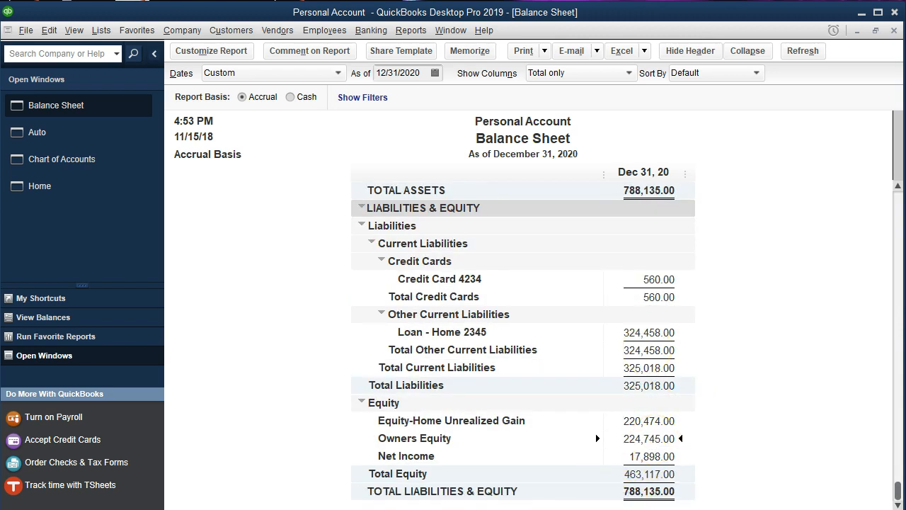
Switch to Excel to check the auto loan figure in cell D4 and return to QuickBooks.
key("alt+Tab")
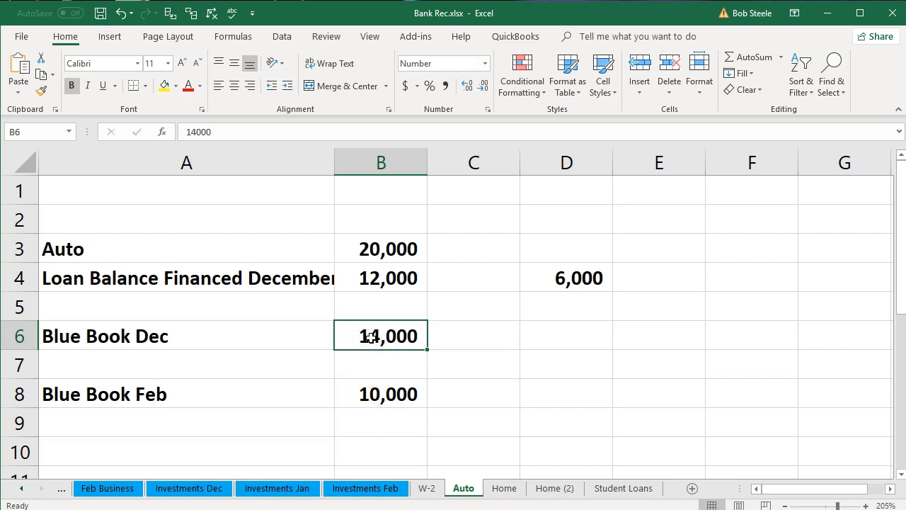
left_click(549, 283)
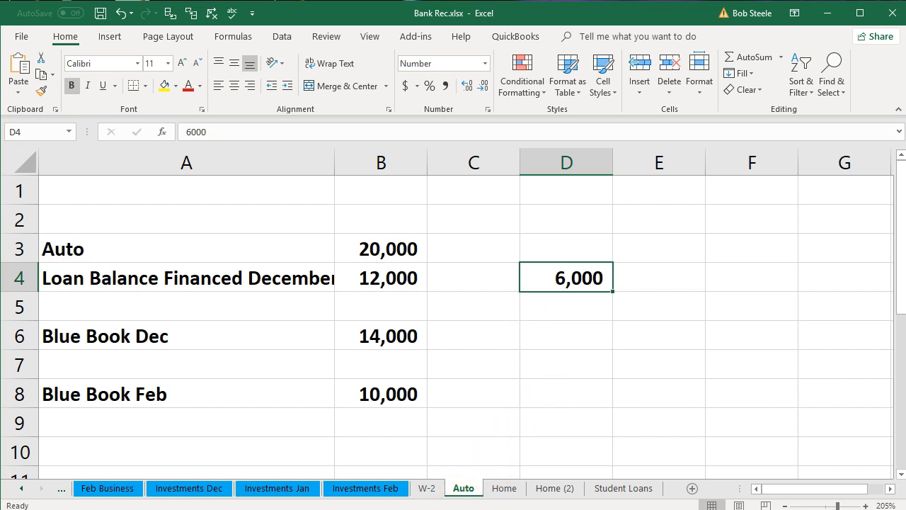
left_click(558, 508)
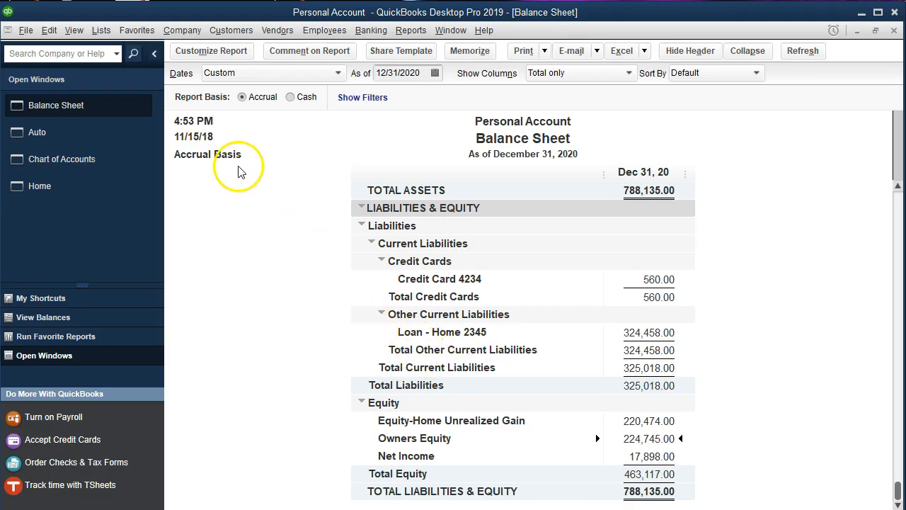
Create a new Loan account named Loan - Auto in the chart of accounts and save it.
left_click(100, 29)
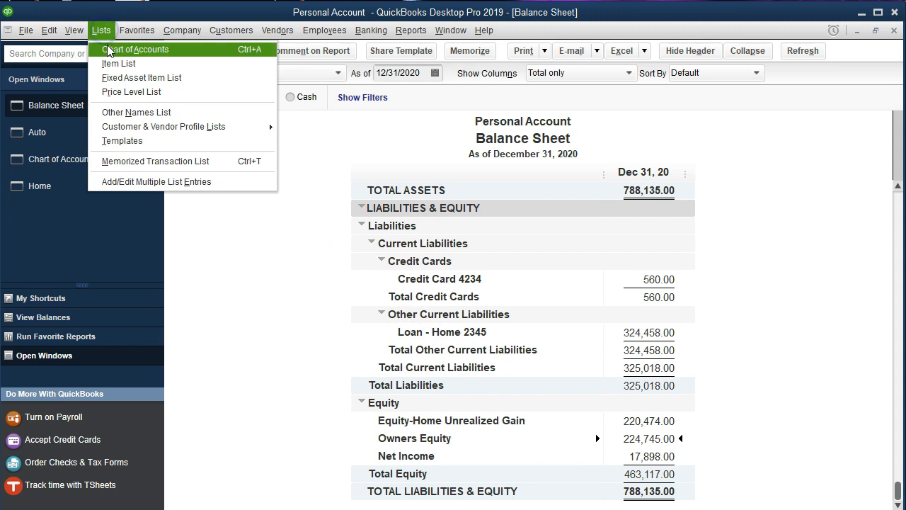
left_click(134, 49)
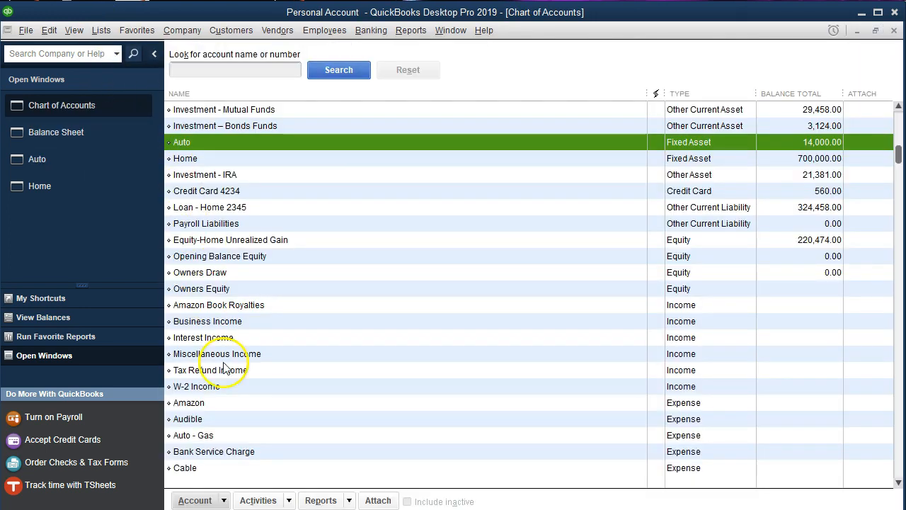
left_click(193, 500)
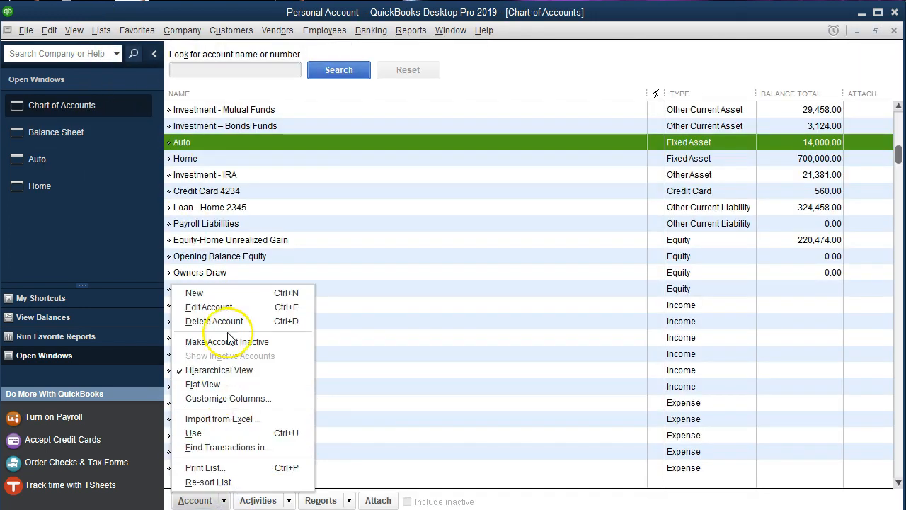
left_click(220, 293)
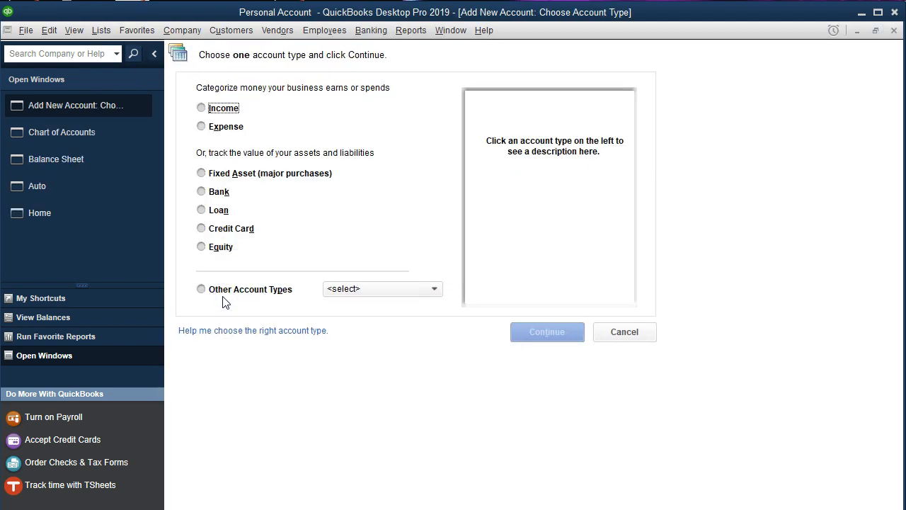
left_click(202, 211)
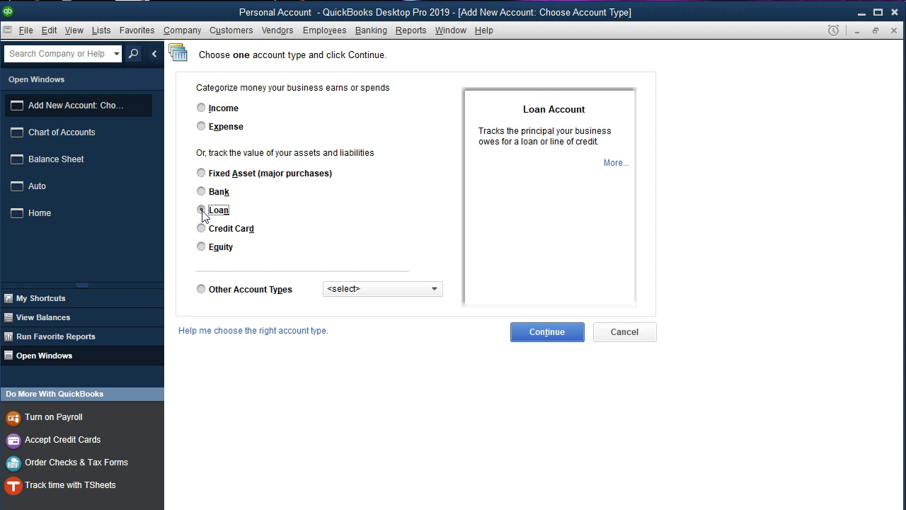
left_click(521, 337)
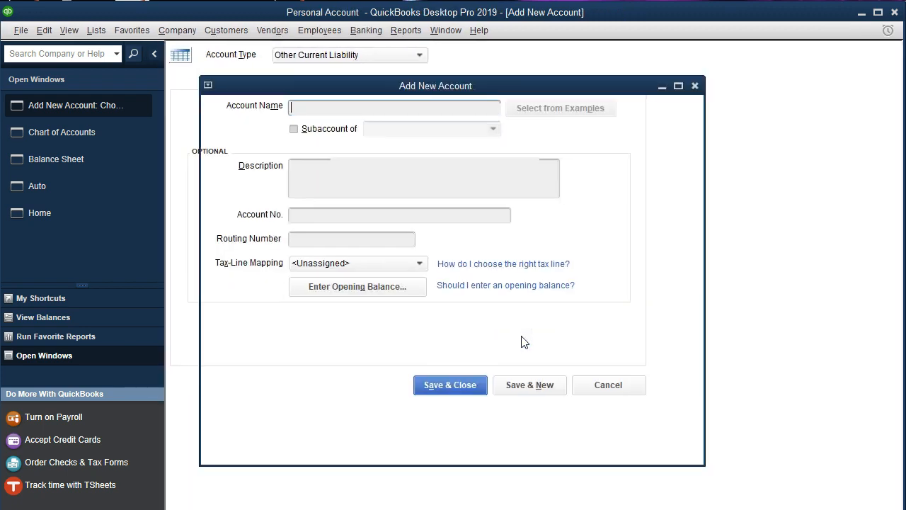
type("Loan - Auto")
key("Tab")
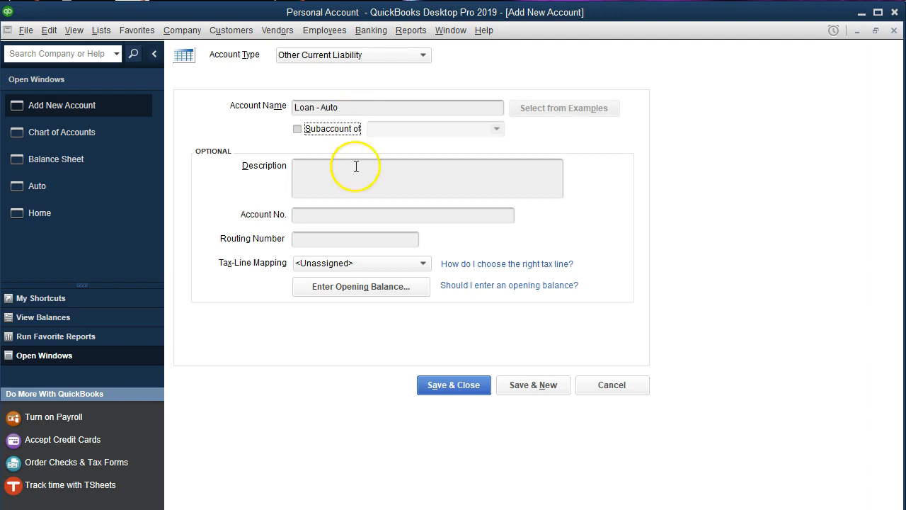
left_click(337, 298)
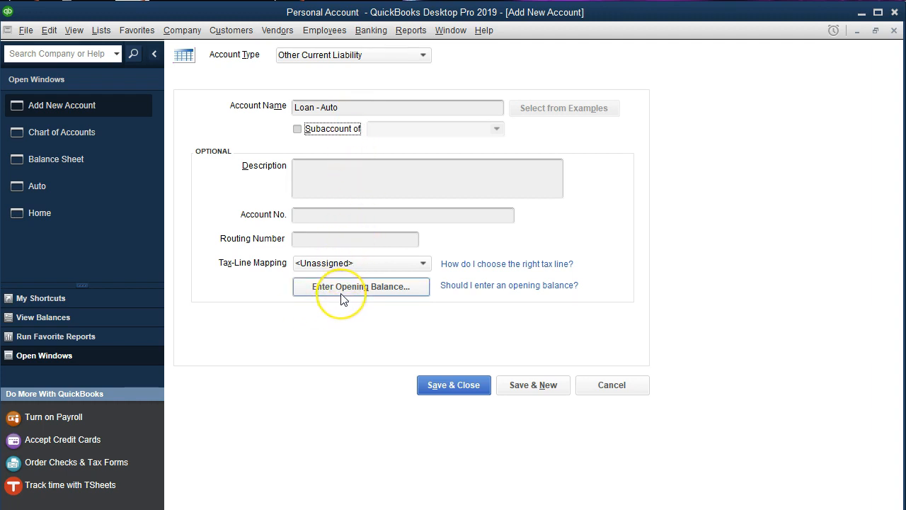
left_click(419, 388)
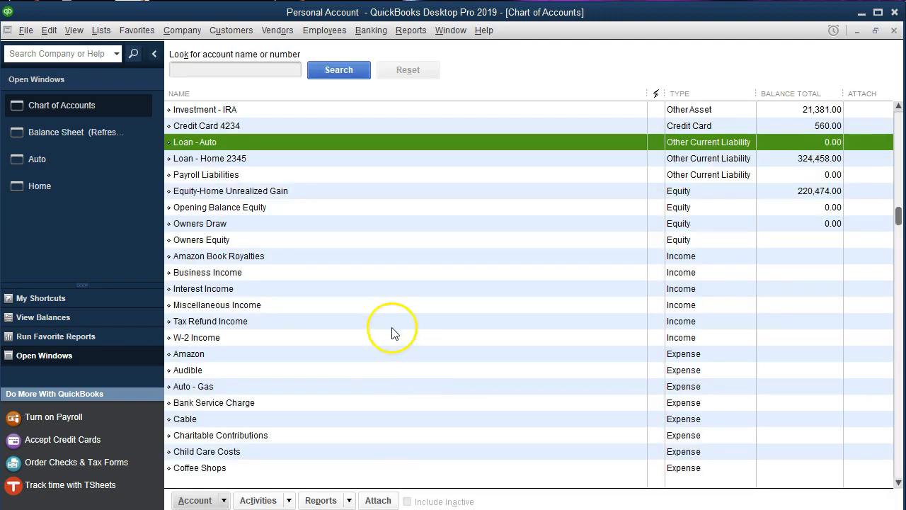
Open the Loan - Auto account's register and date the new transaction 12/31/19.
double_click(317, 149)
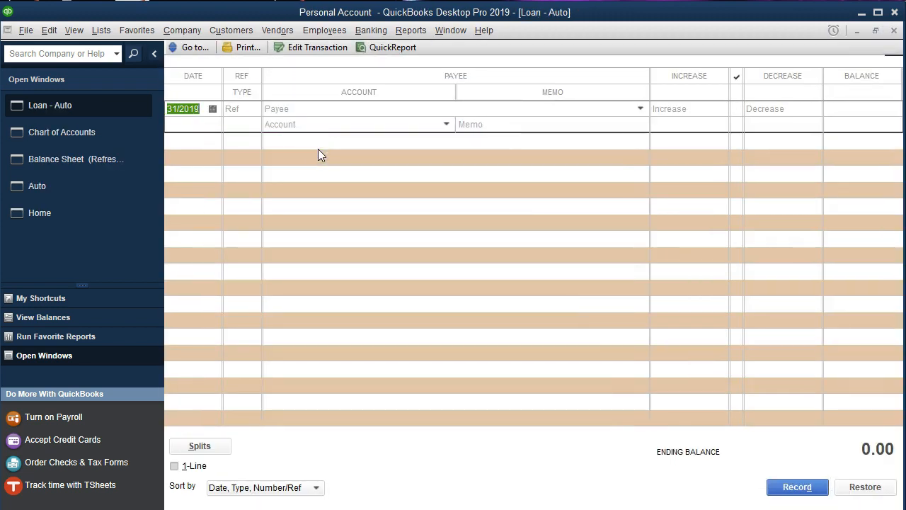
type("123119")
key("Tab")
key("Tab")
key("Tab")
key("Tab")
key("Tab")
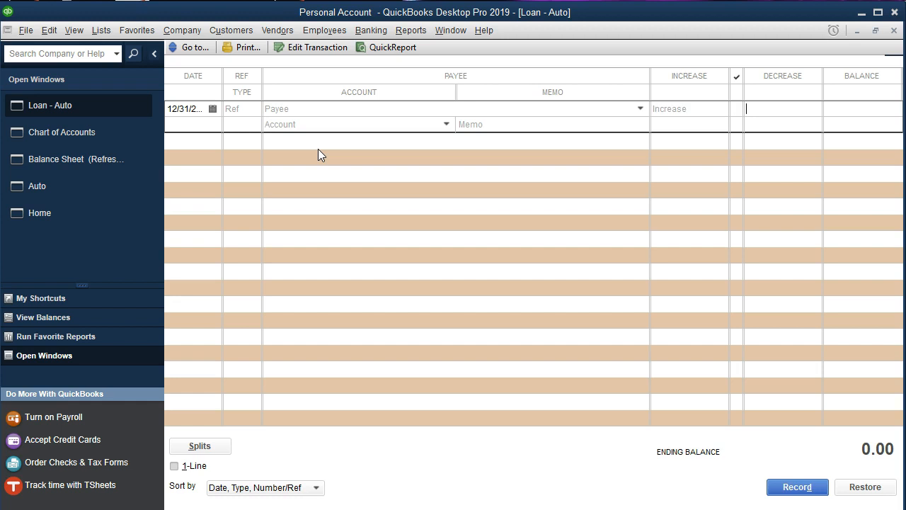
Check the auto loan figure in Excel, then enter a 6,000 increase for the new transaction in QuickBooks' Loan - Auto register.
left_click(414, 508)
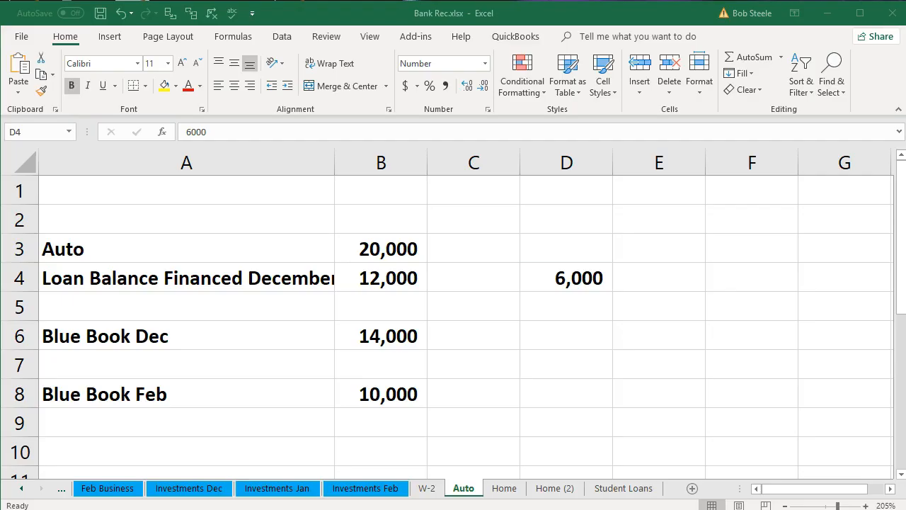
left_click(414, 509)
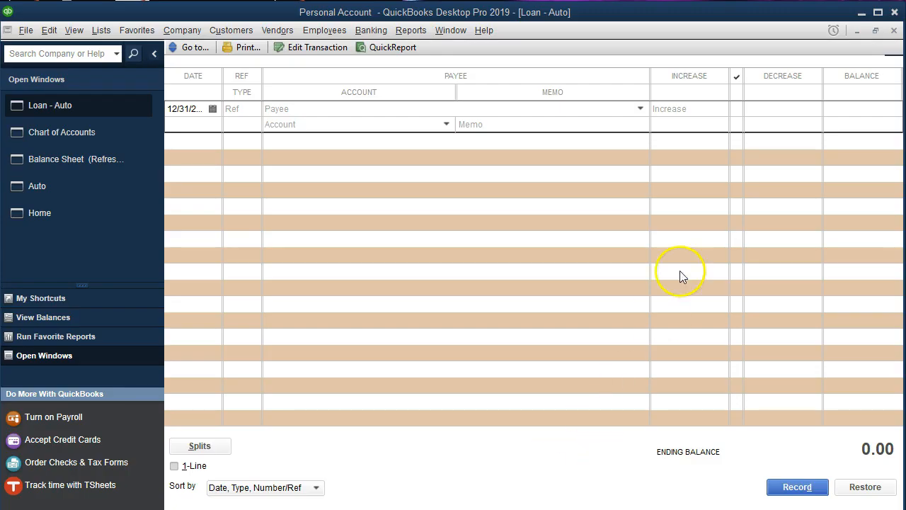
left_click(768, 110)
left_click(688, 108)
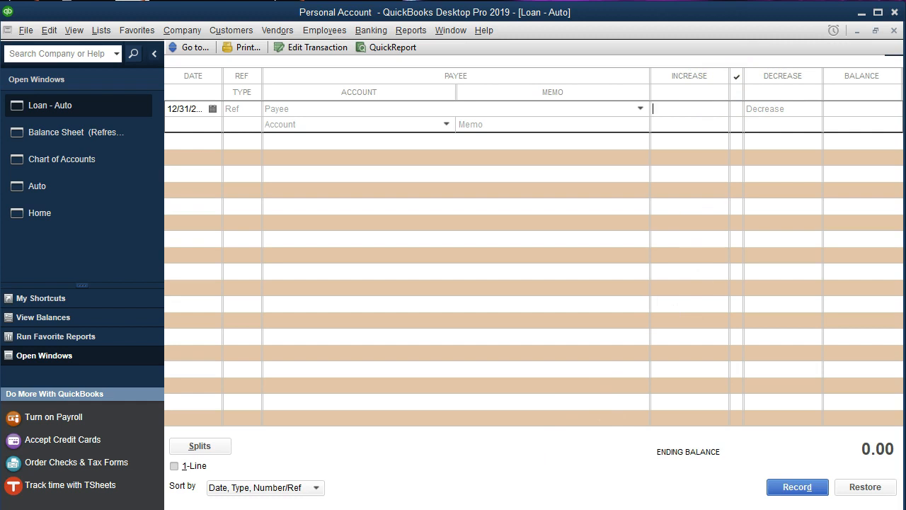
type("6000")
key("Tab")
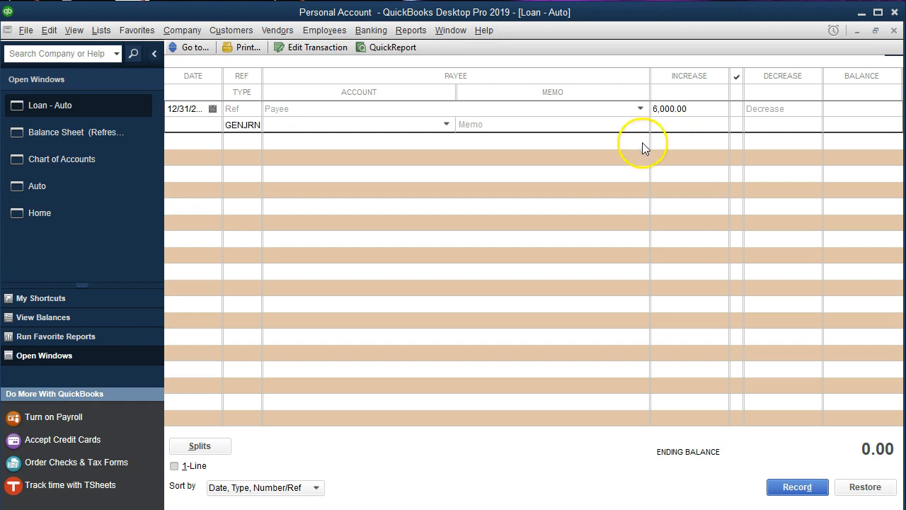
Assign the loan transaction to the Owners Equity account and record it, accepting the posting to retained earnings.
left_click(446, 125)
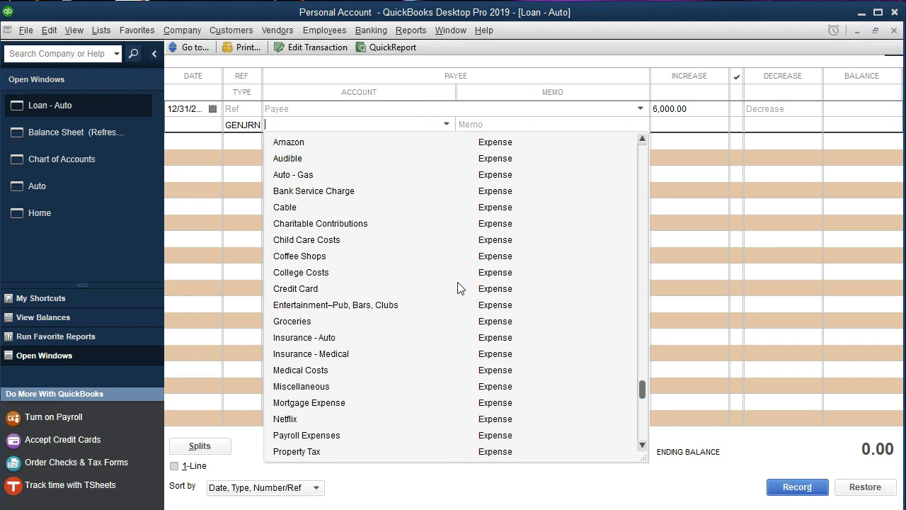
scroll(458, 288, "up", 5)
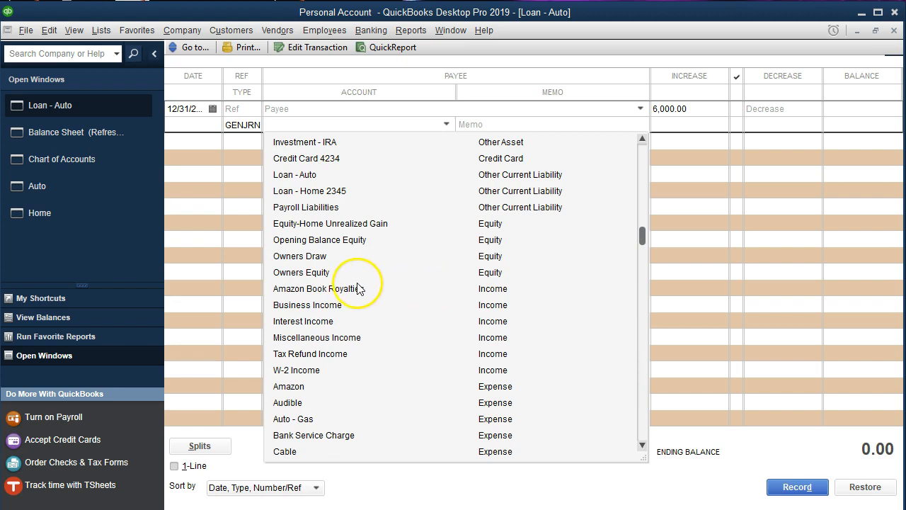
left_click(304, 275)
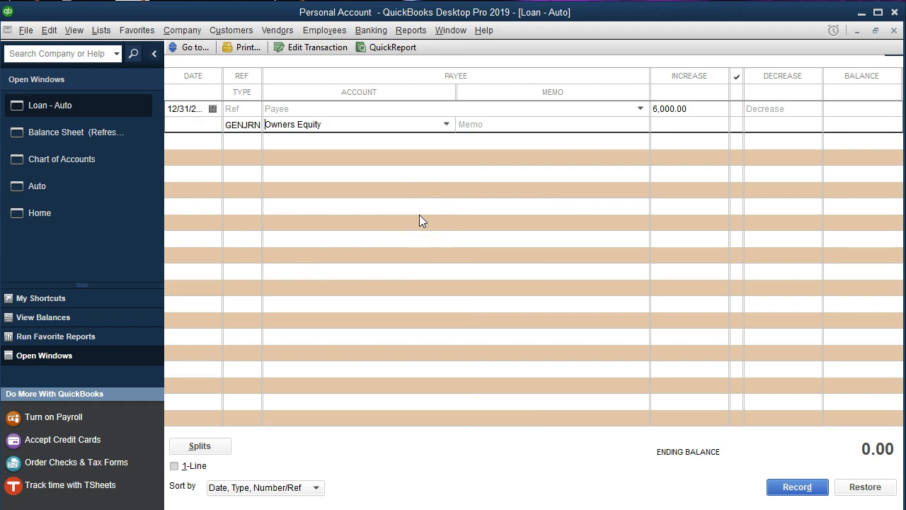
key("Return")
key("Return")
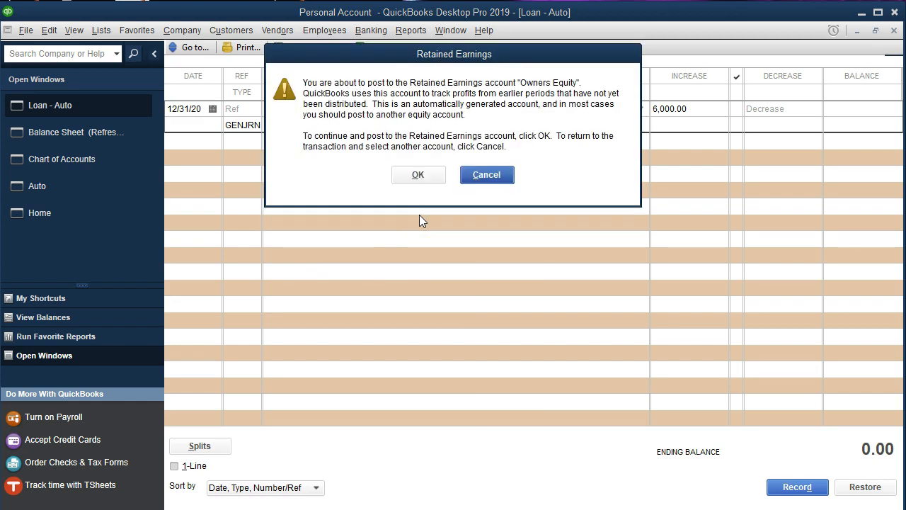
left_click(419, 177)
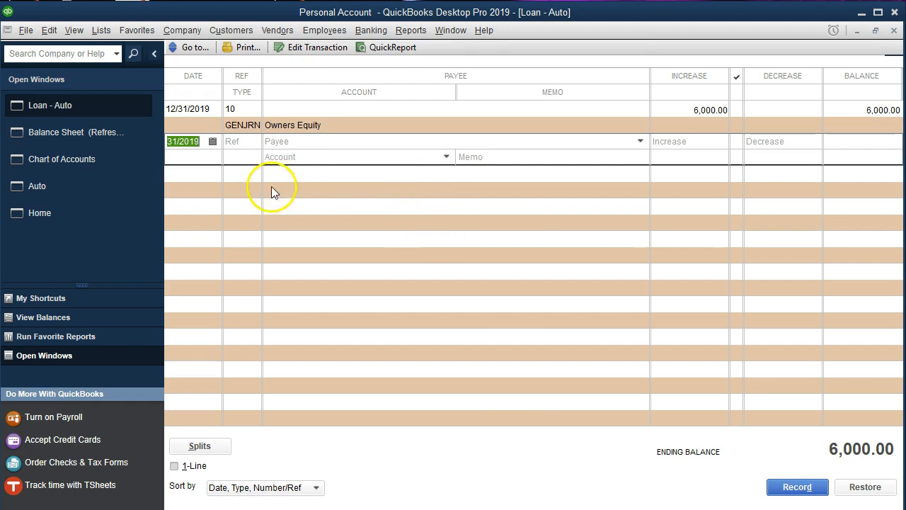
Examine the Loan - Auto, Auto and Owners Equity lines on the balance sheet.
left_click(109, 133)
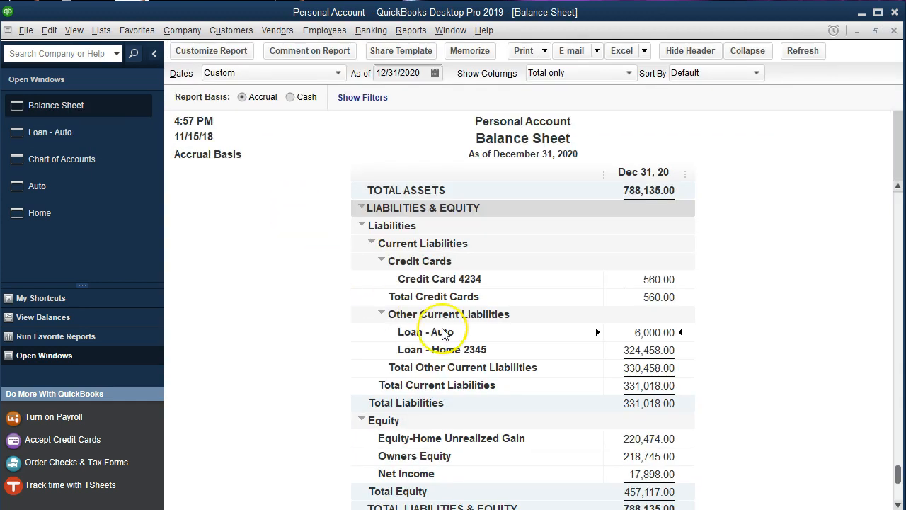
scroll(646, 395, "up", 1)
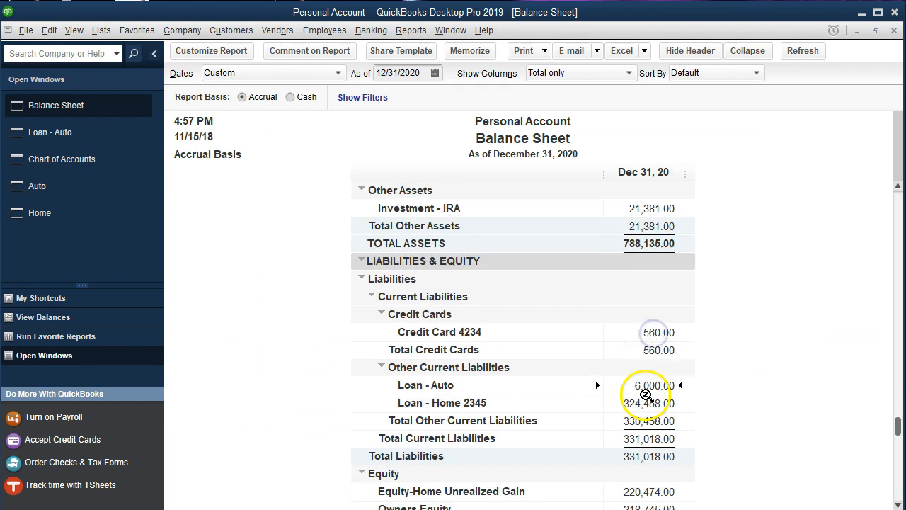
scroll(651, 384, "up", 2)
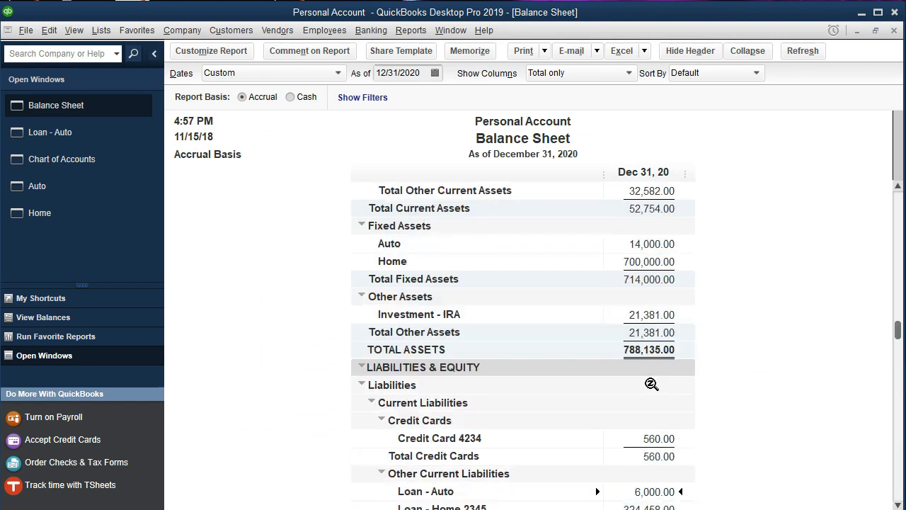
scroll(651, 383, "up", 1)
left_click(651, 297)
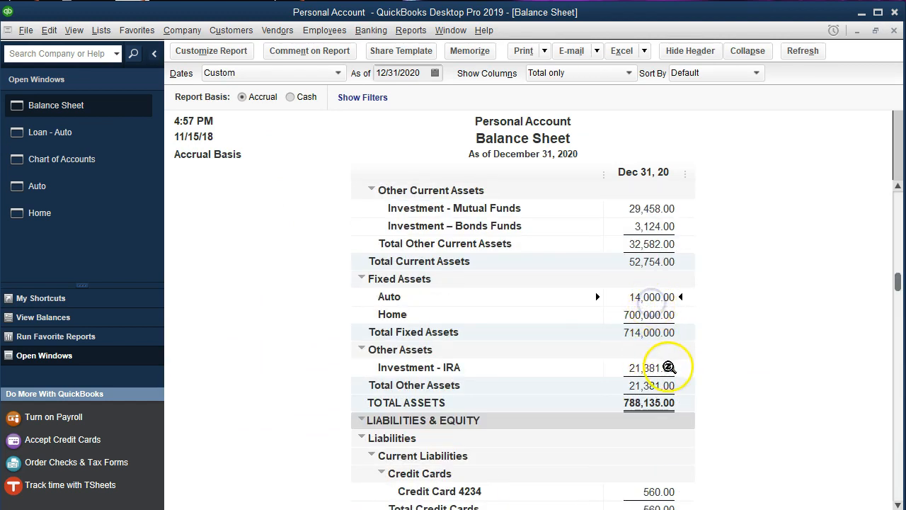
scroll(669, 367, "down", 4)
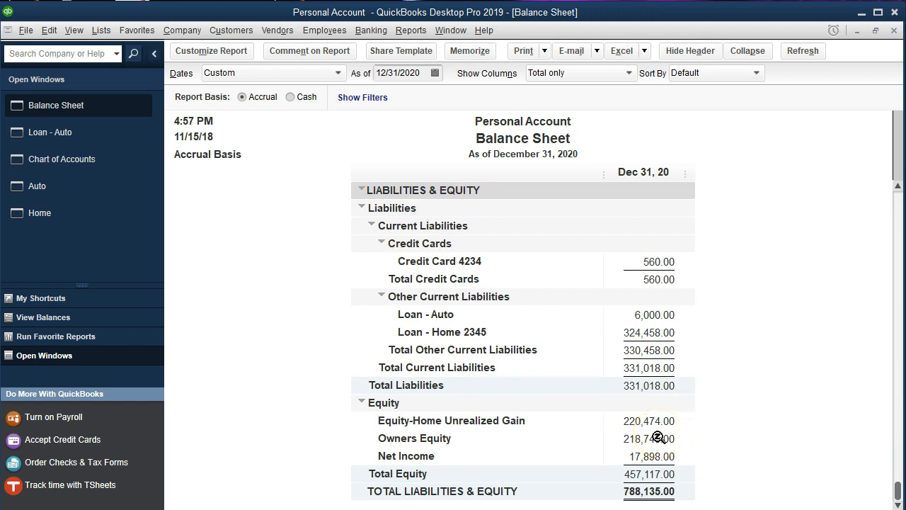
scroll(658, 438, "up", 1)
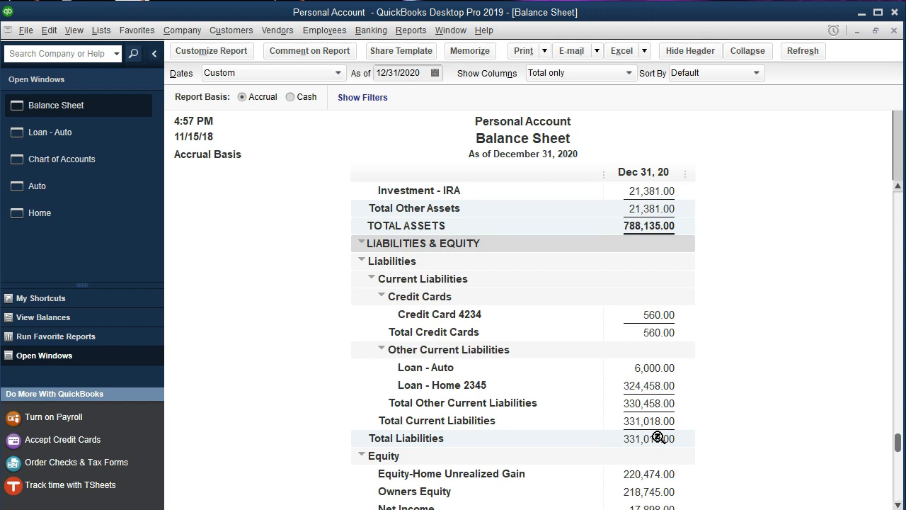
left_click(649, 367)
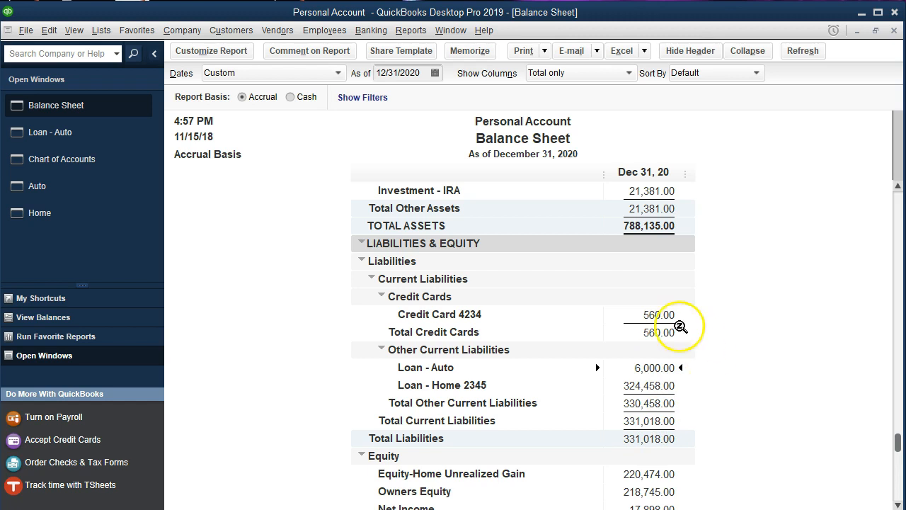
scroll(574, 374, "down", 1)
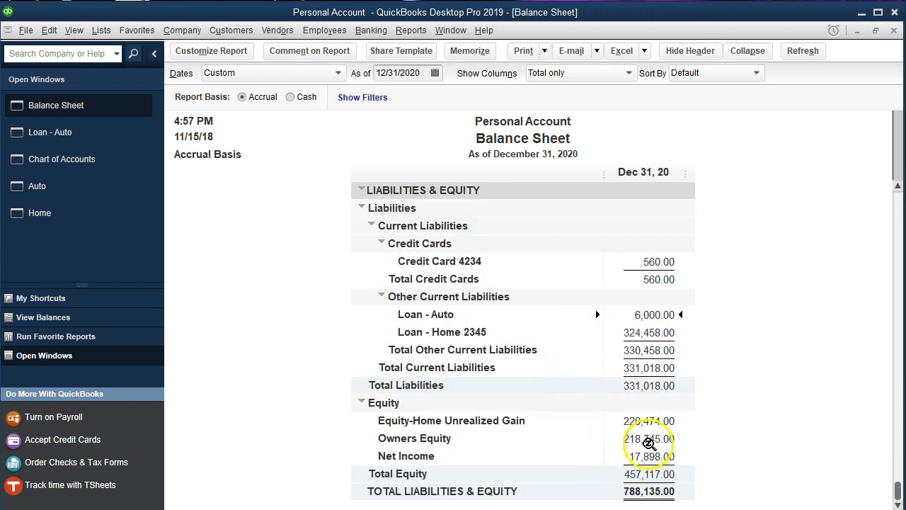
Open the transaction detail behind Owners Equity and set the report's start date to 01/01/2019.
double_click(648, 435)
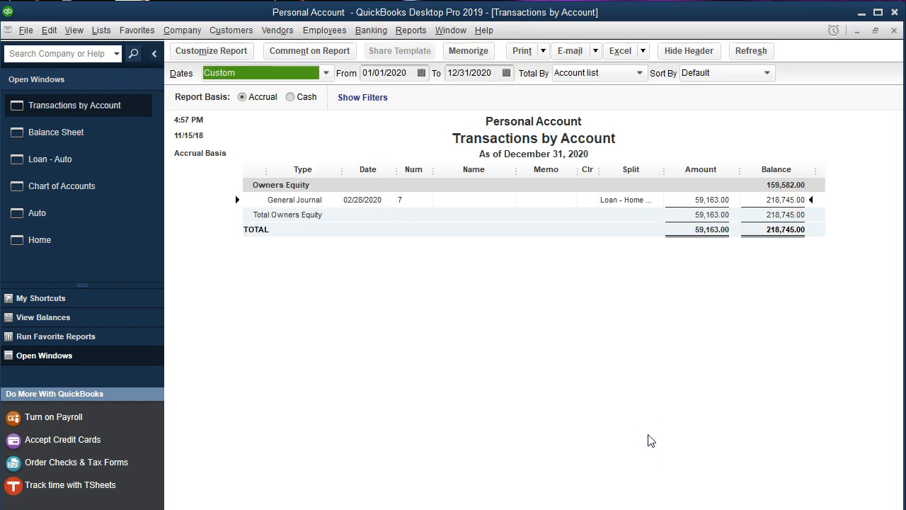
left_click(404, 73)
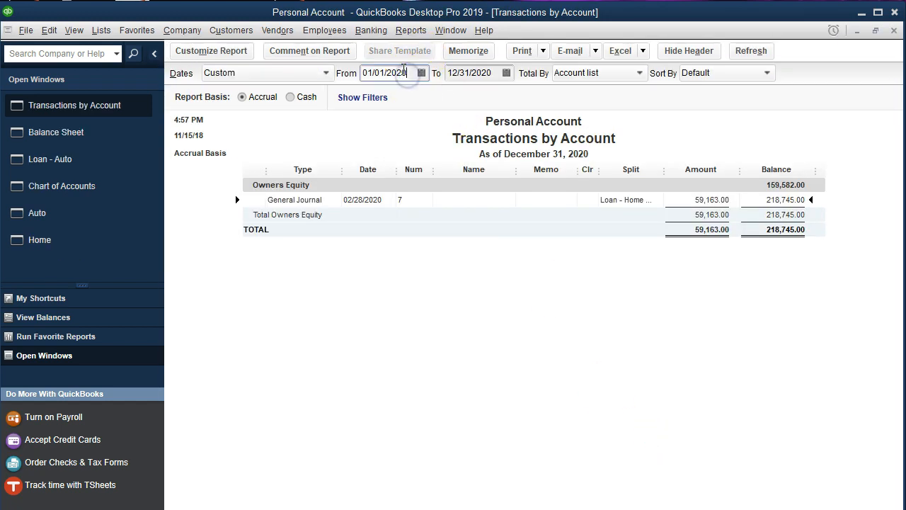
key("BackSpace")
key("BackSpace")
type("11")
key("BackSpace")
type("9")
left_click(550, 247)
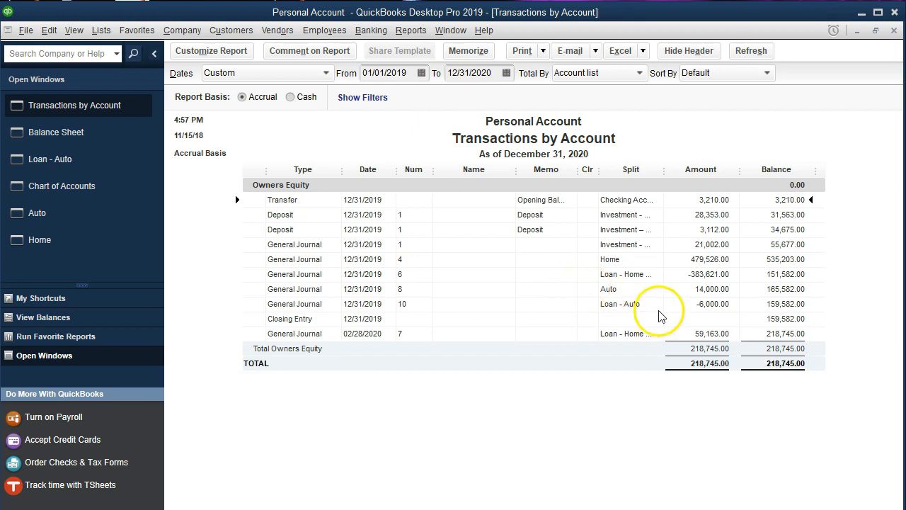
Review the Loan - Auto and Auto entries in the Owners Equity detail, then close the report.
left_click(699, 304)
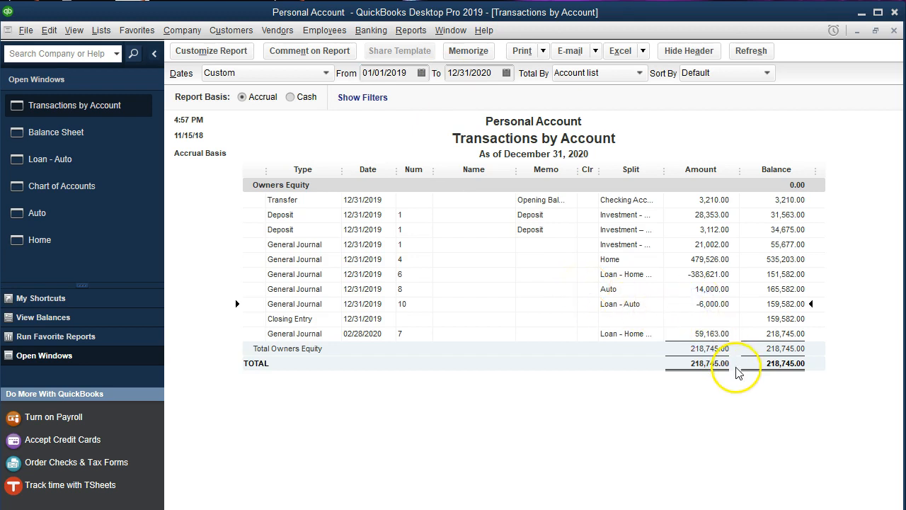
left_click(716, 290)
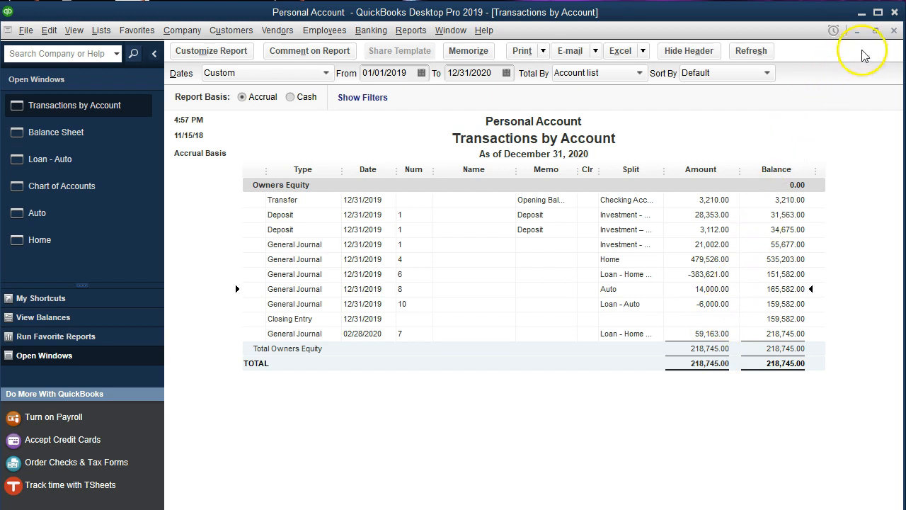
left_click(893, 31)
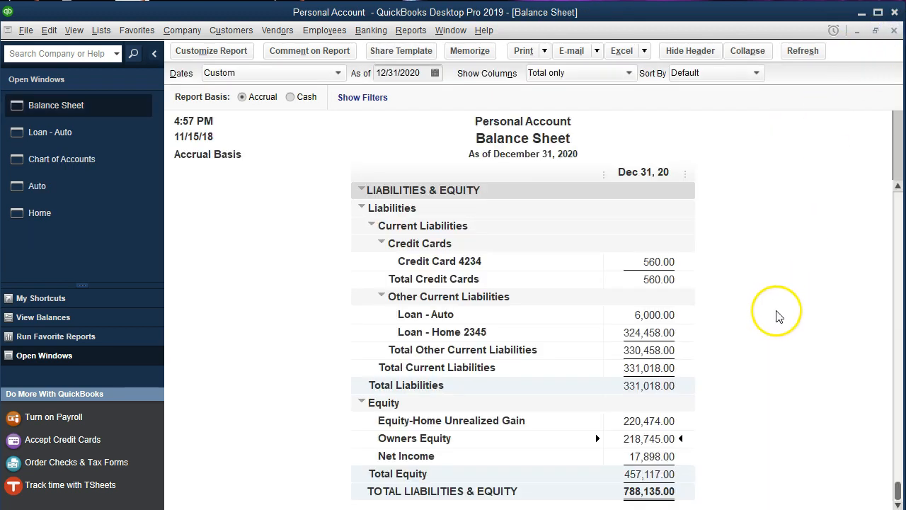
Compare the balance sheet's Auto line with the Blue Book Feb value in Excel cell B8, then return to QuickBooks.
scroll(775, 322, "up", 3)
scroll(764, 333, "up", 2)
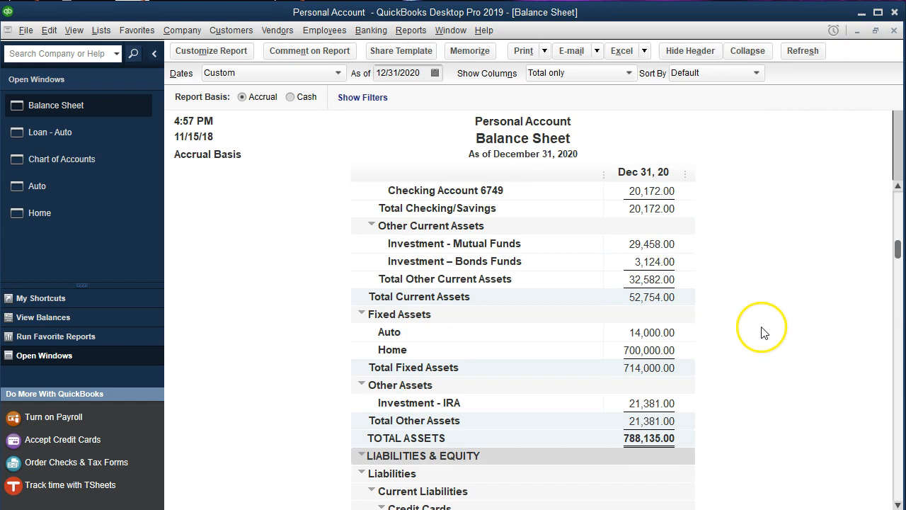
left_click(648, 336)
left_click(365, 502)
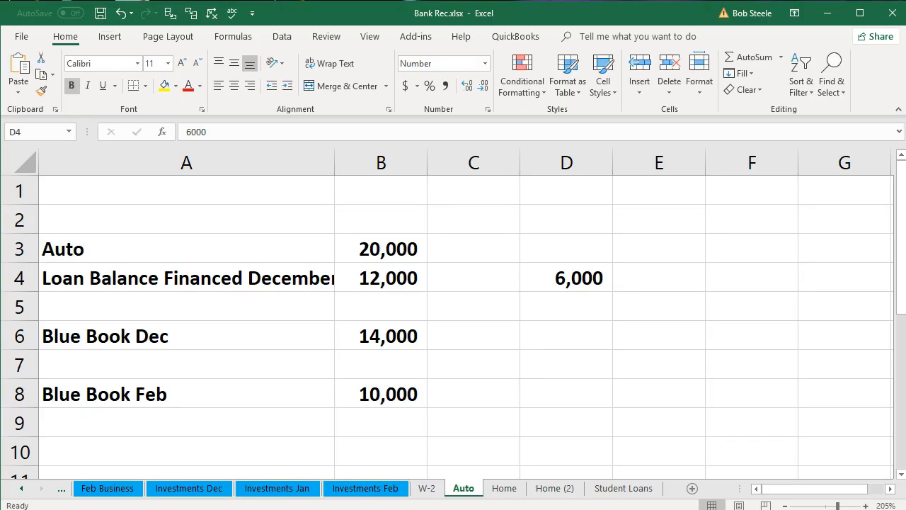
left_click(523, 404)
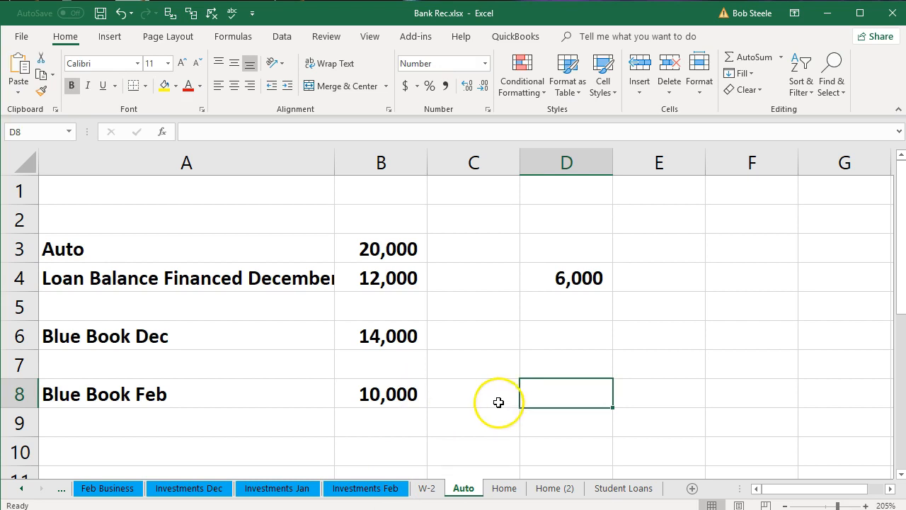
left_click(390, 402)
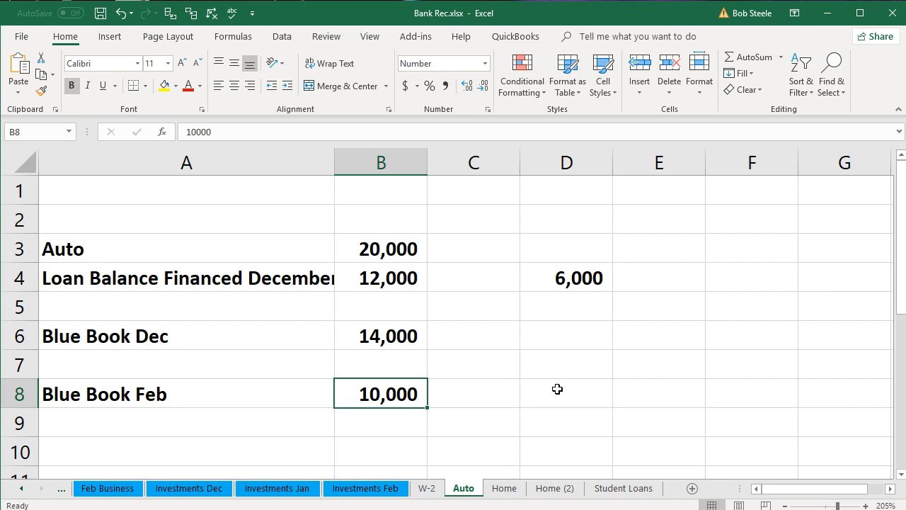
key("alt+Tab")
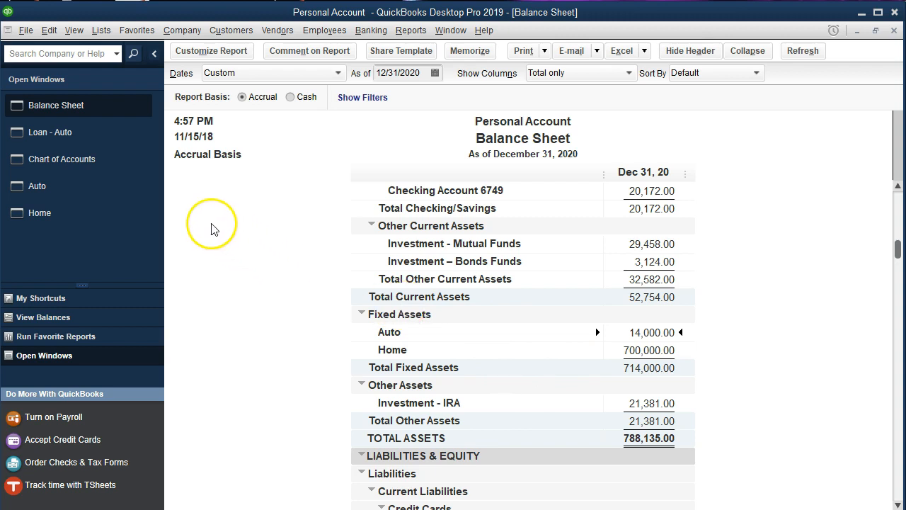
Open the Auto account's register and enter a new transaction dated 02/29/20 with a decrease of 4,000.
left_click(65, 187)
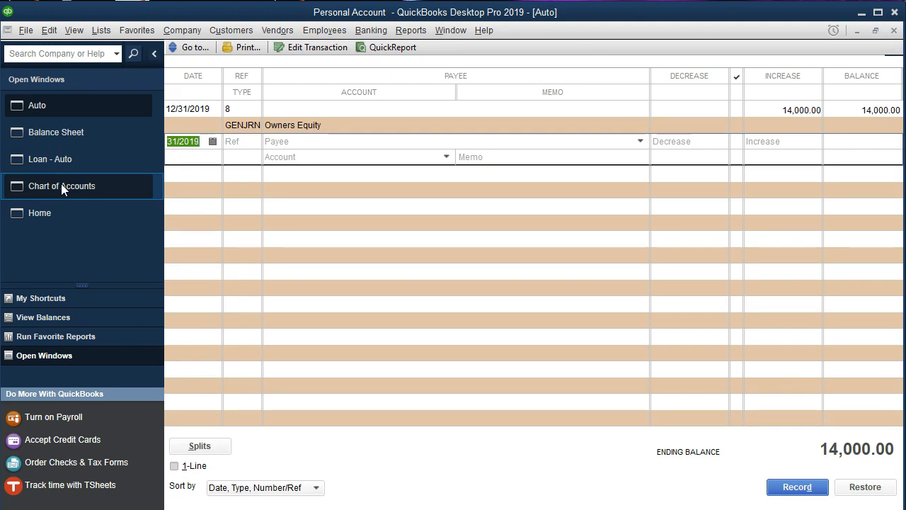
type("02")
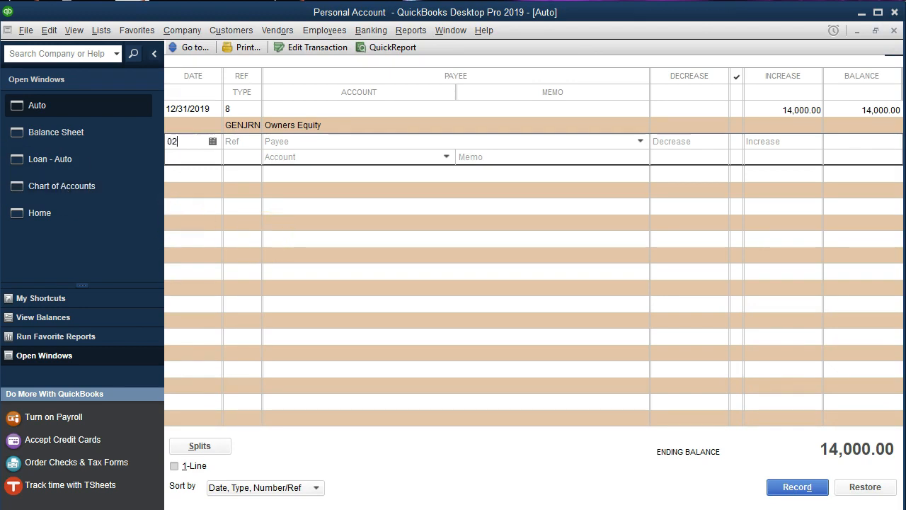
type("2920")
key("Tab")
left_click(661, 150)
type("4000")
key("Tab")
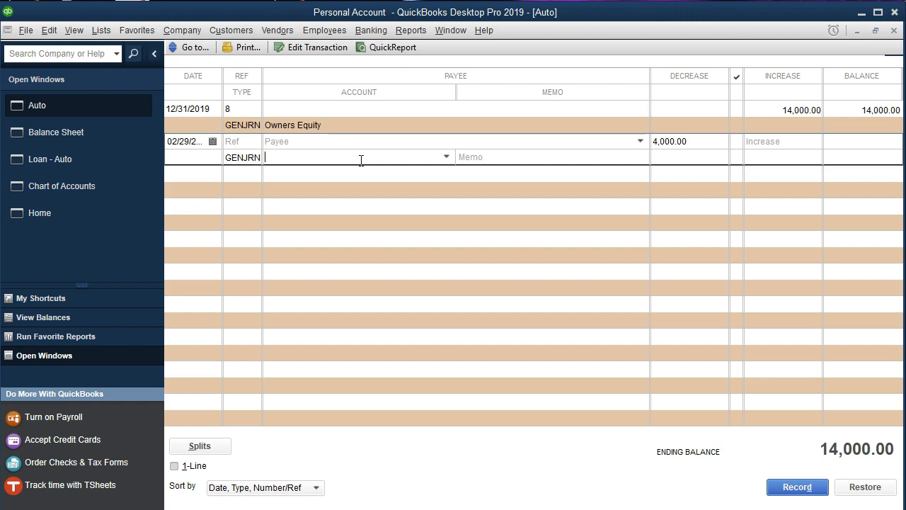
Enter "Depreciation - Auto" as the offsetting account for the 02/29/20 decrease in the Auto register.
type("Deprecai")
key("BackSpace")
key("BackSpace")
key("BackSpace")
key("BackSpace")
type("eciation - Auto")
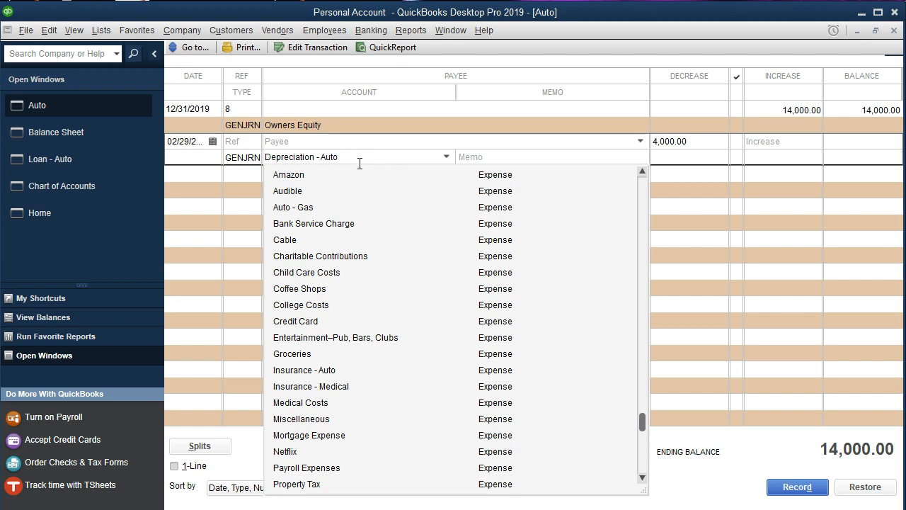
key("Tab")
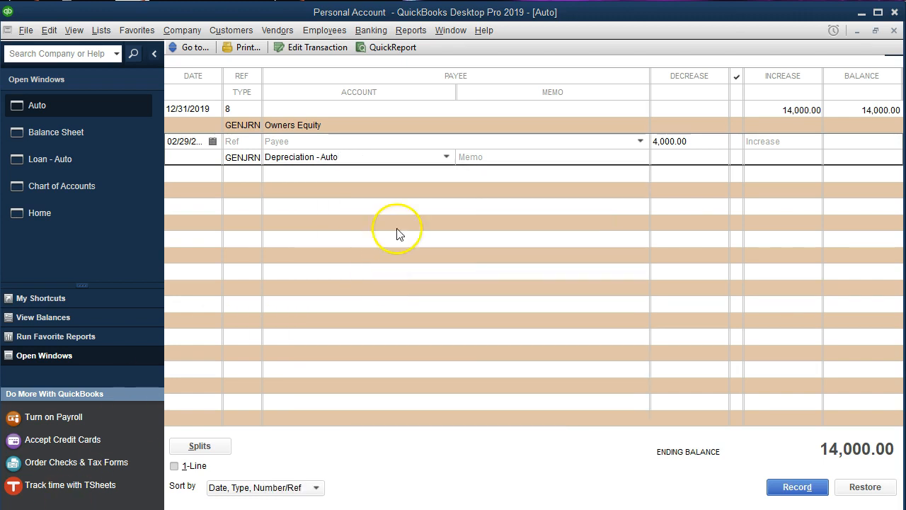
Set up Depreciation - Auto as a new Other Expense account and record the auto's 4,000 decrease against it.
left_click(472, 158)
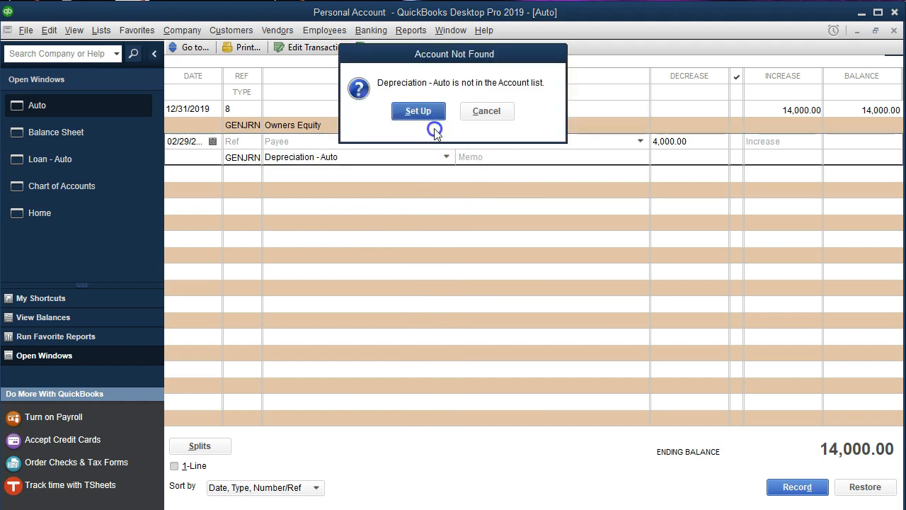
left_click(419, 112)
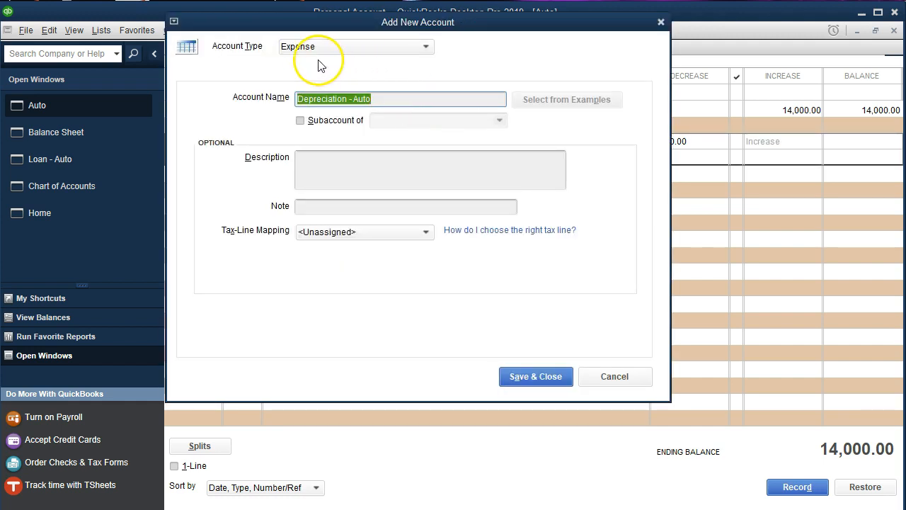
left_click(426, 50)
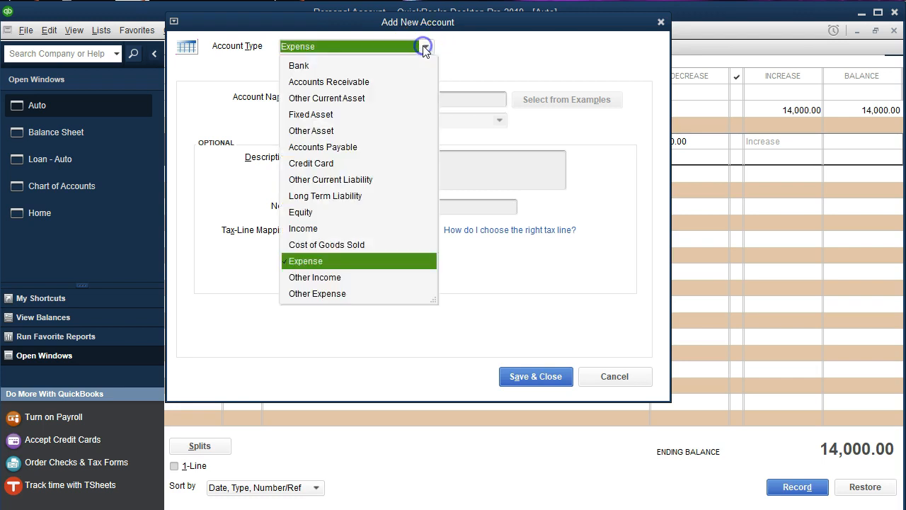
left_click(324, 296)
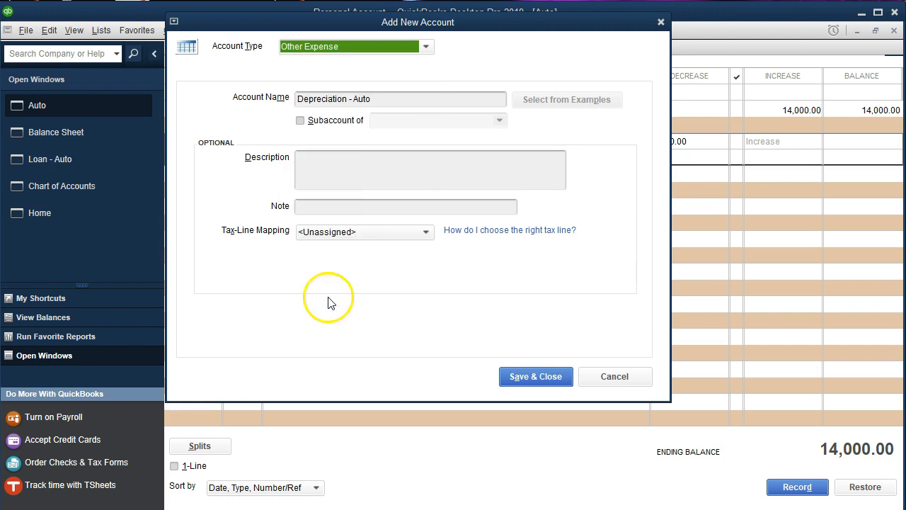
left_click(512, 379)
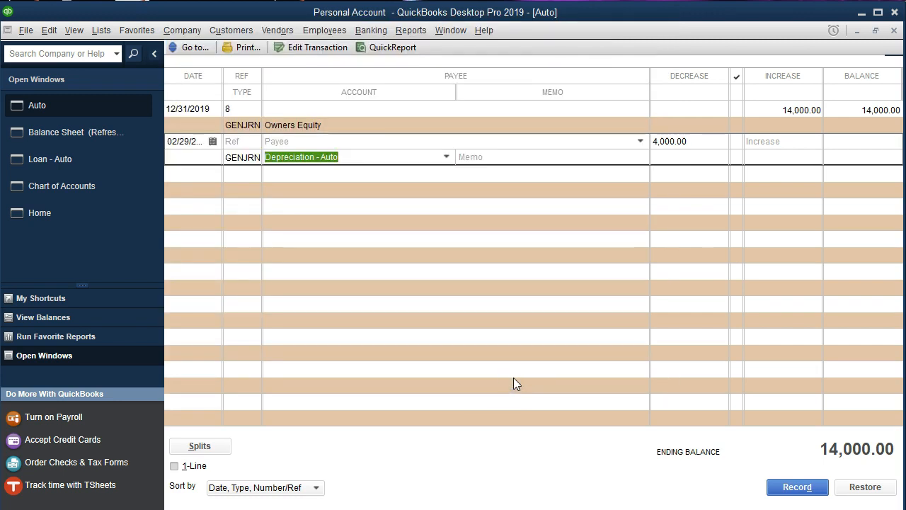
key("Return")
key("Return")
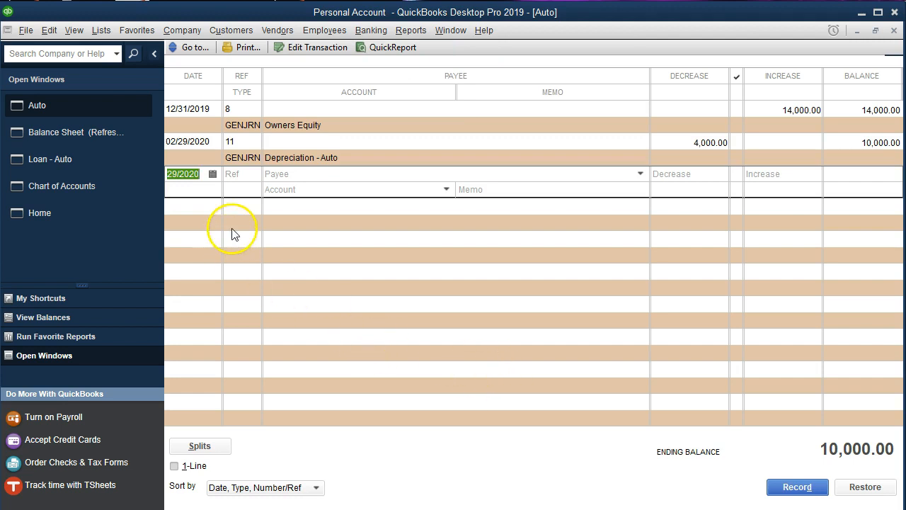
Check the Auto line on the balance sheet, and run a standard Profit & Loss report for 01/01/2020 to 12/31/2020.
left_click(90, 137)
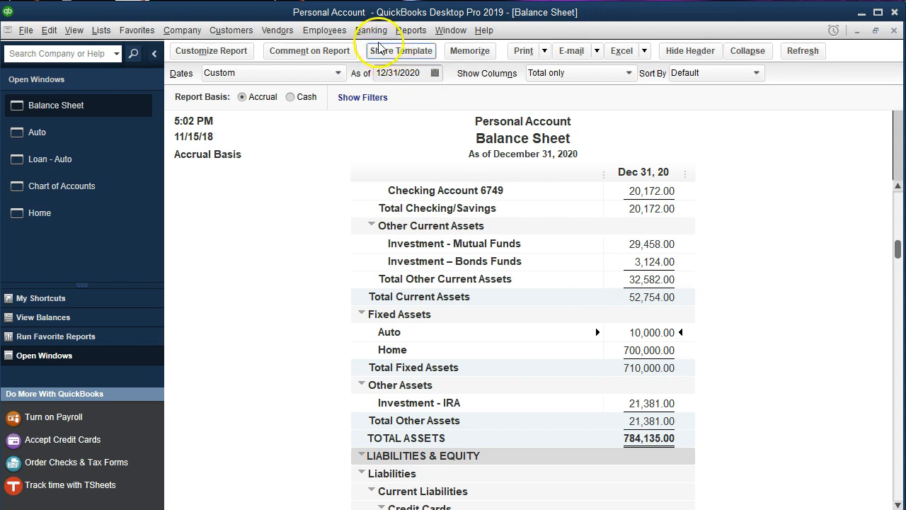
left_click(411, 30)
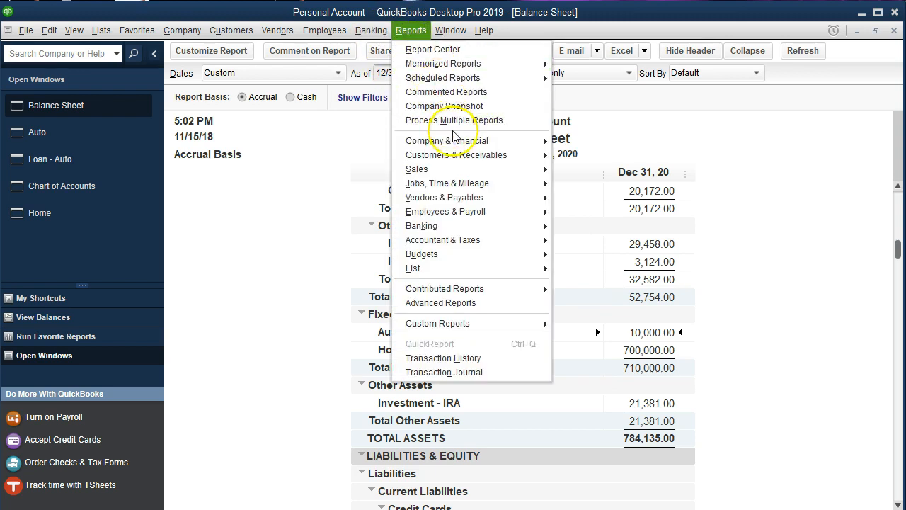
mouse_move(457, 144)
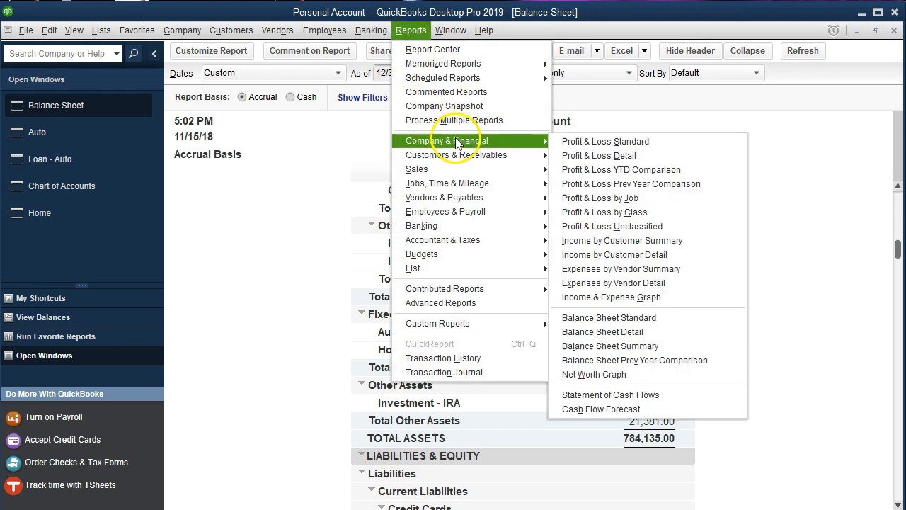
left_click(565, 143)
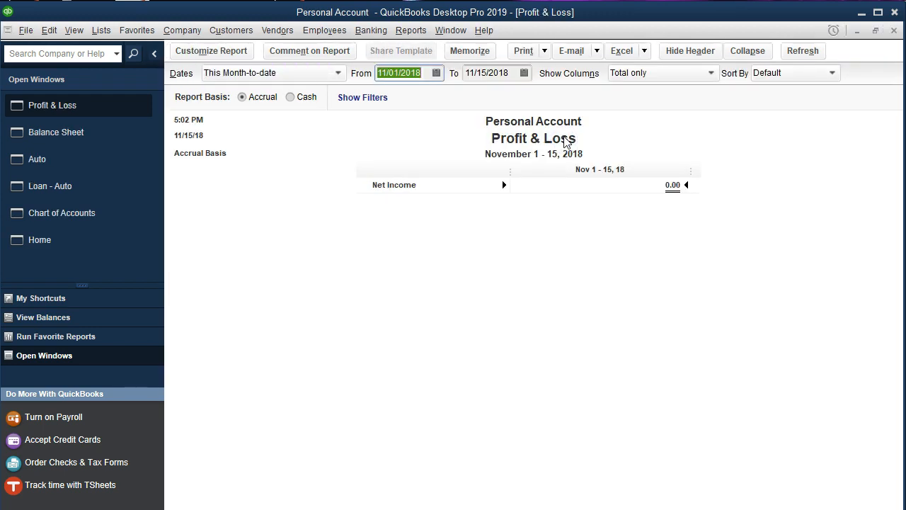
type("010120")
key("Tab")
type("123120")
key("Tab")
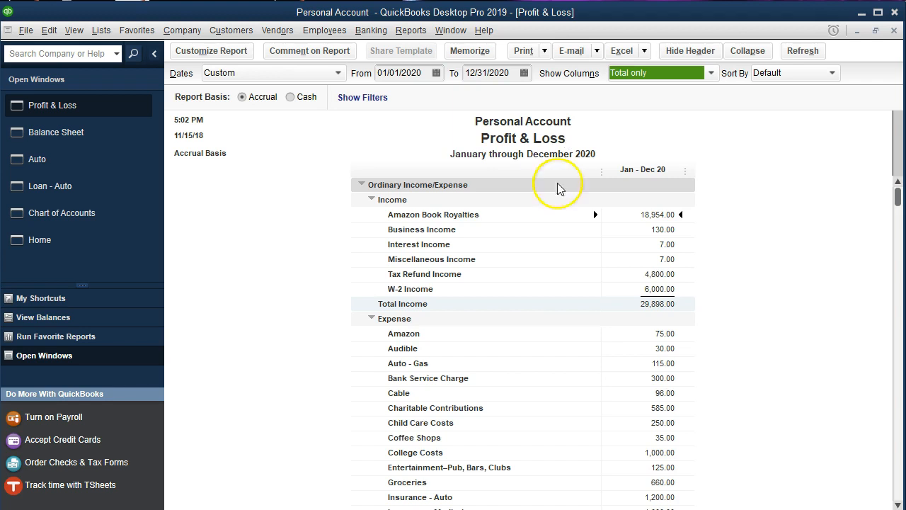
Examine how Depreciation - Auto under Other Expense relates to Total Expense and Net Ordinary Income on the Profit & Loss report.
scroll(591, 350, "down", 2)
scroll(559, 387, "down", 2)
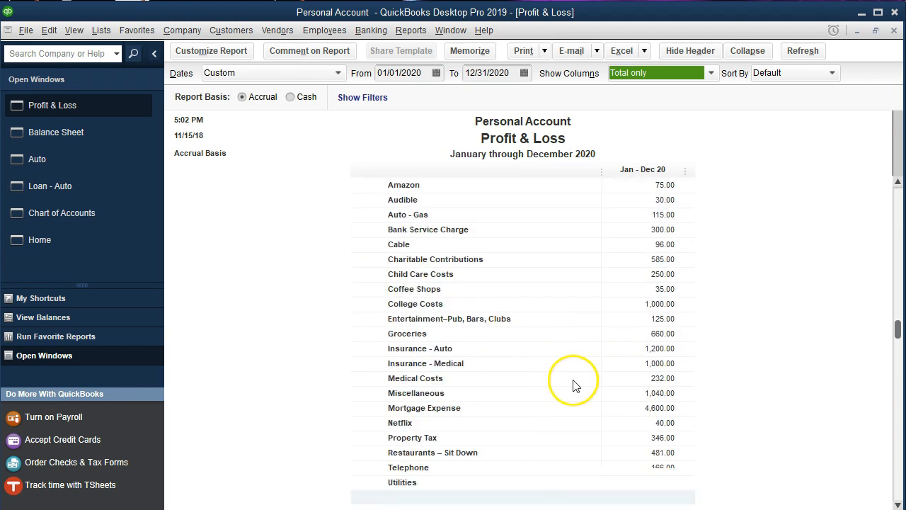
scroll(576, 386, "down", 3)
scroll(584, 396, "down", 1)
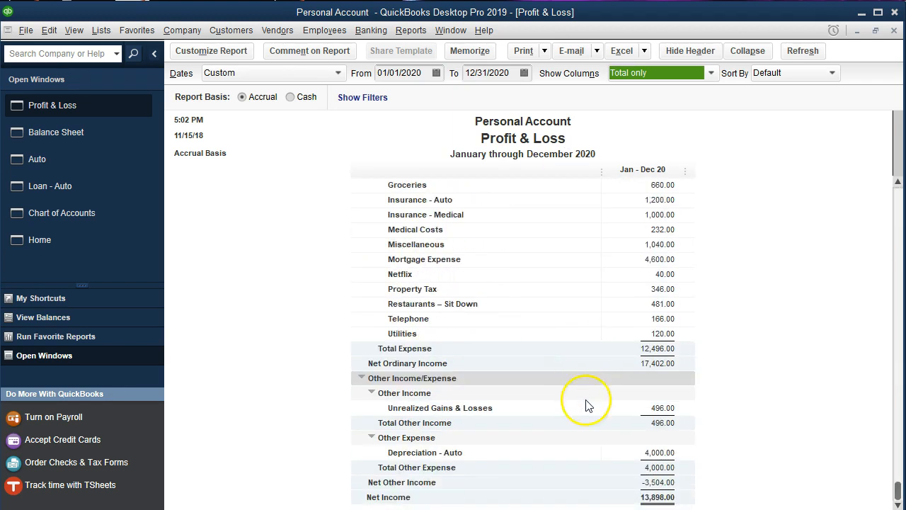
left_click(654, 452)
left_click(660, 361)
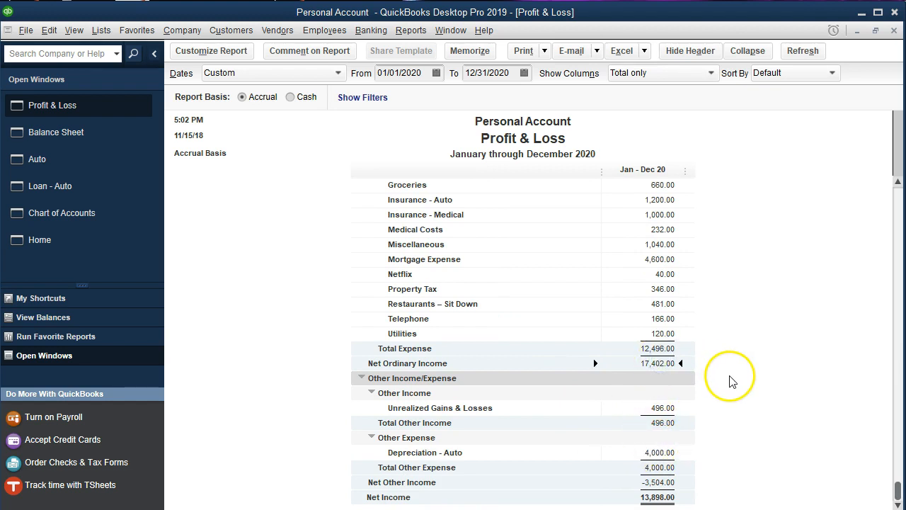
left_click(676, 450)
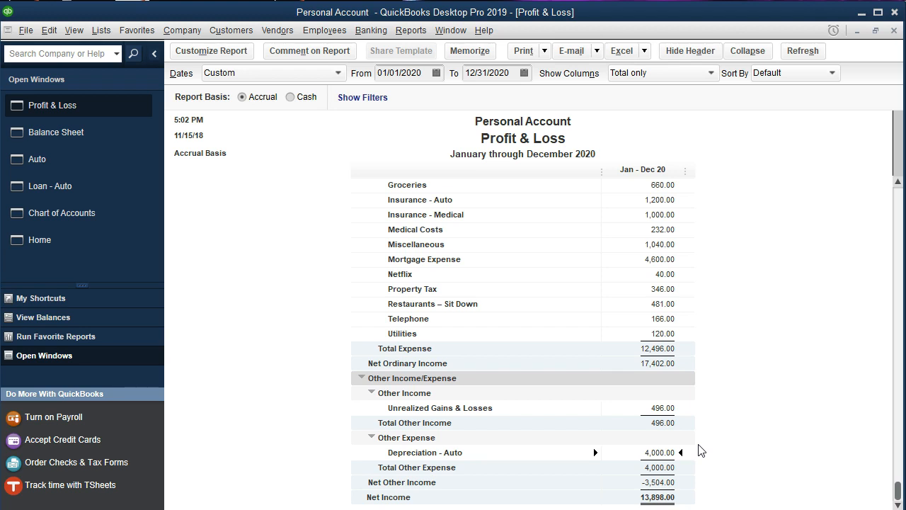
left_click(654, 364)
left_click(651, 467)
left_click(672, 453)
left_click(658, 348)
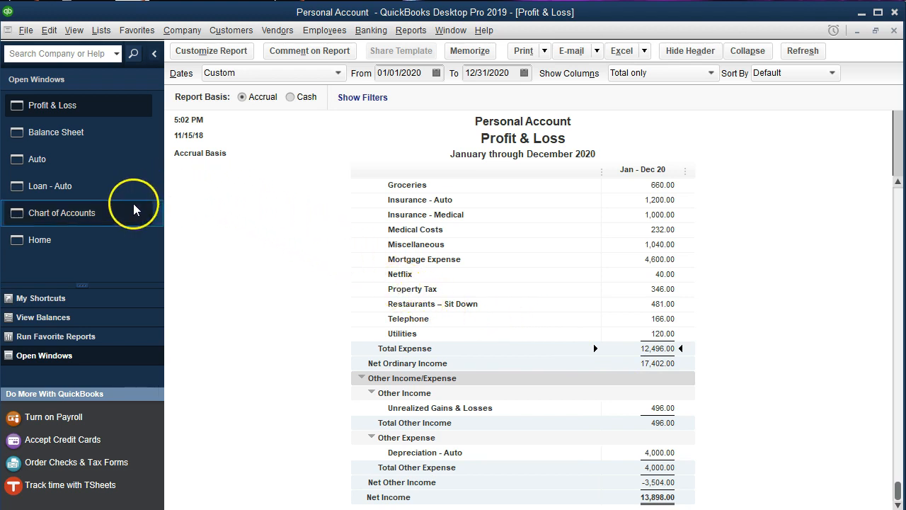
Change the account of the 02/29/2020 decrease in the Auto register to Owners Equity and record the change, accepting the posting to retained earnings.
left_click(78, 159)
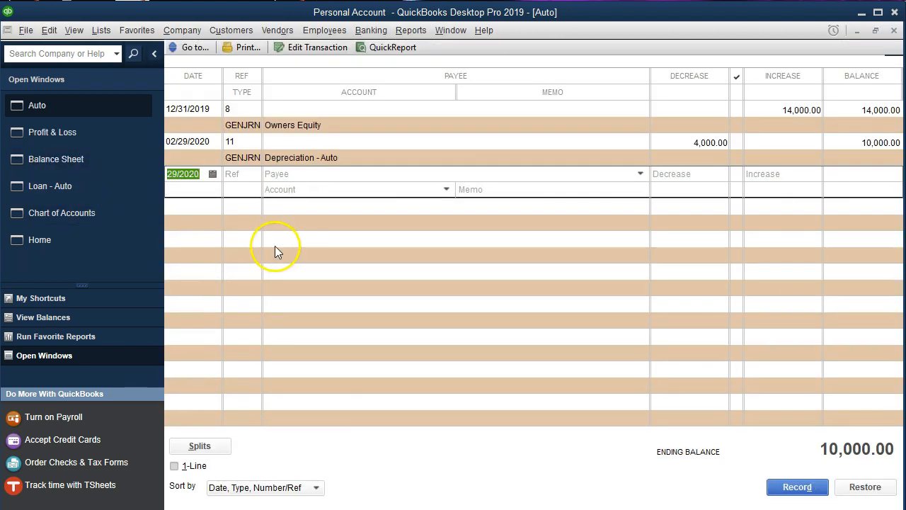
left_click(304, 157)
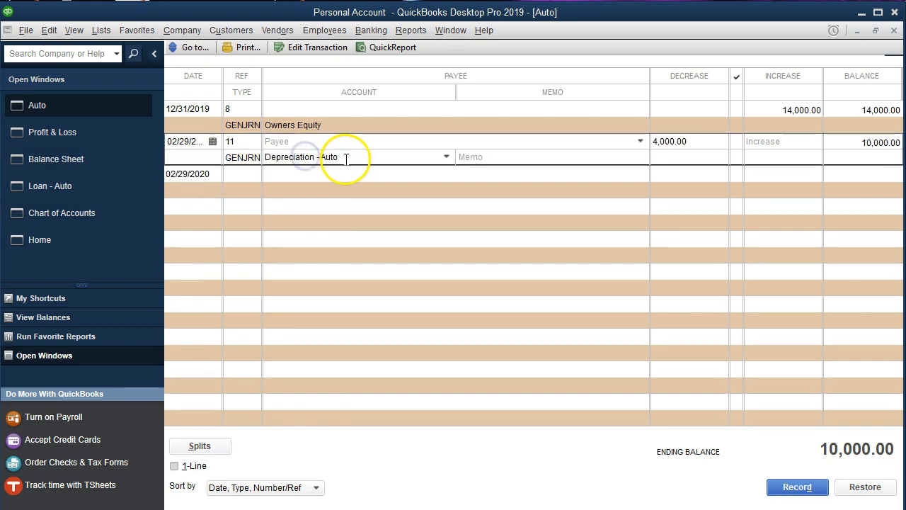
left_click_drag(346, 159, 207, 164)
left_click(446, 157)
scroll(426, 345, "up", 2)
scroll(428, 344, "up", 3)
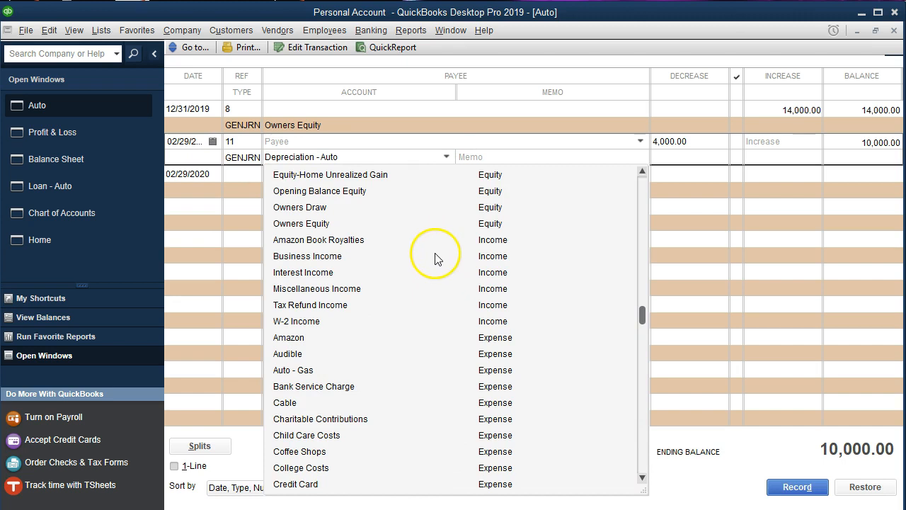
left_click(316, 224)
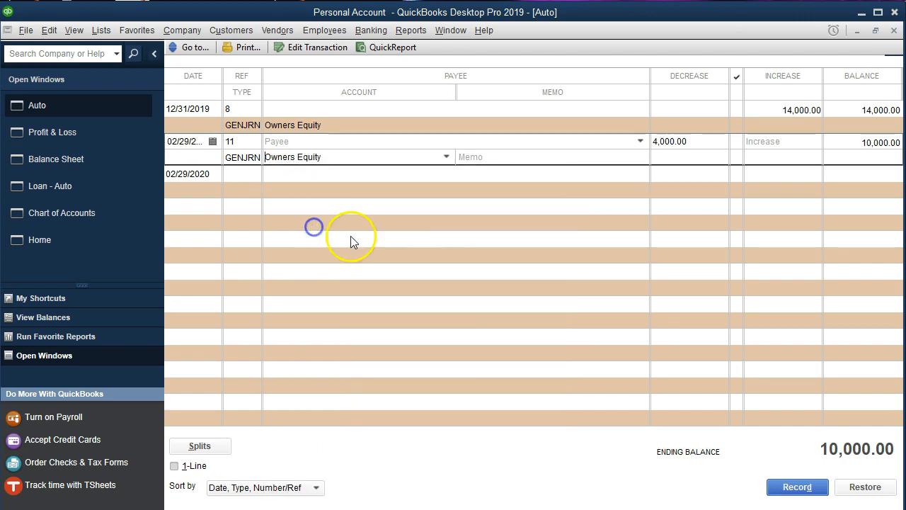
left_click(349, 218)
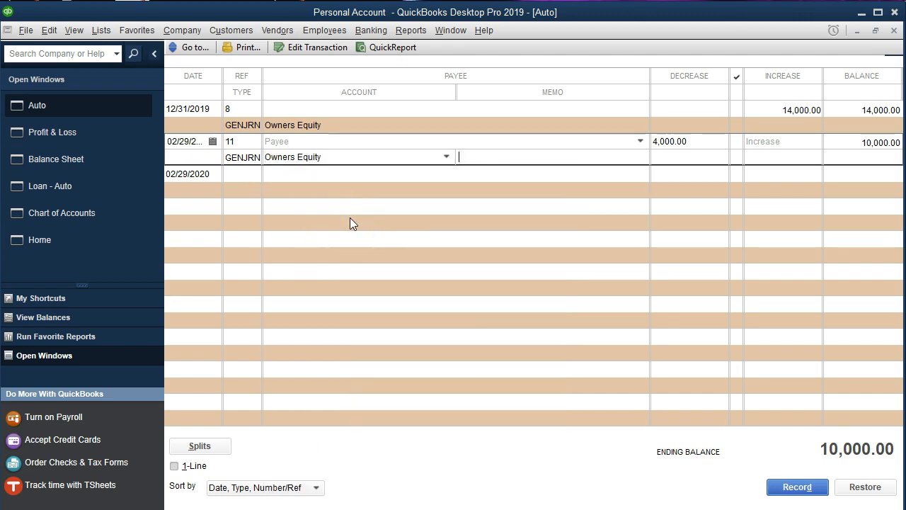
key("Return")
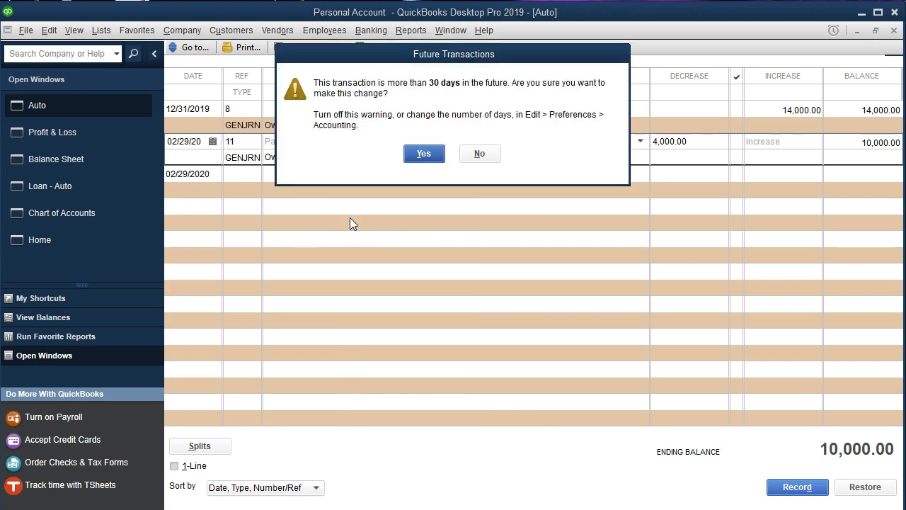
left_click(408, 154)
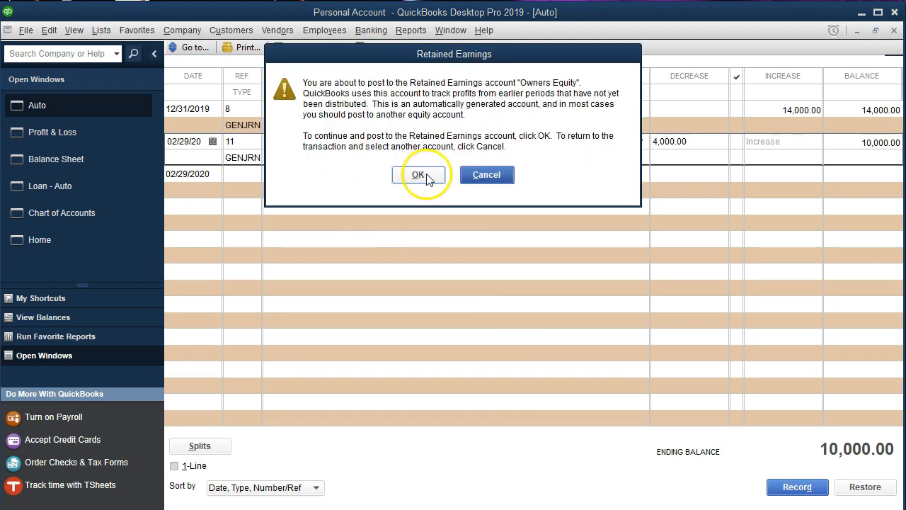
left_click(365, 173)
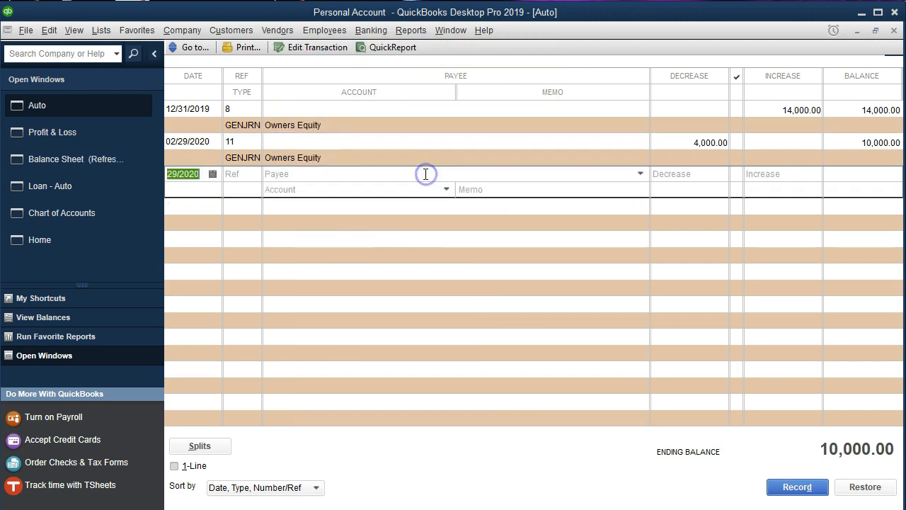
Review the updated Profit & Loss report, and check the balance sheet's fixed assets, liabilities and equity.
left_click(57, 134)
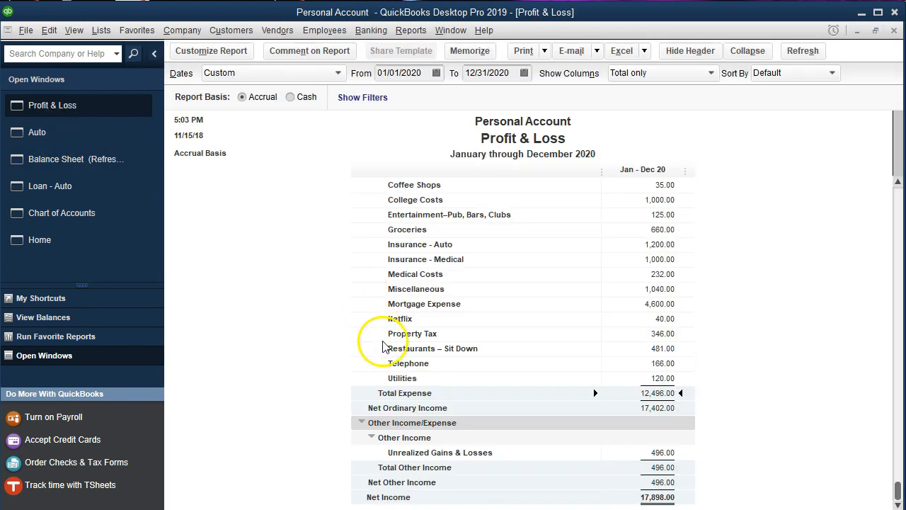
scroll(381, 343, "up", 6)
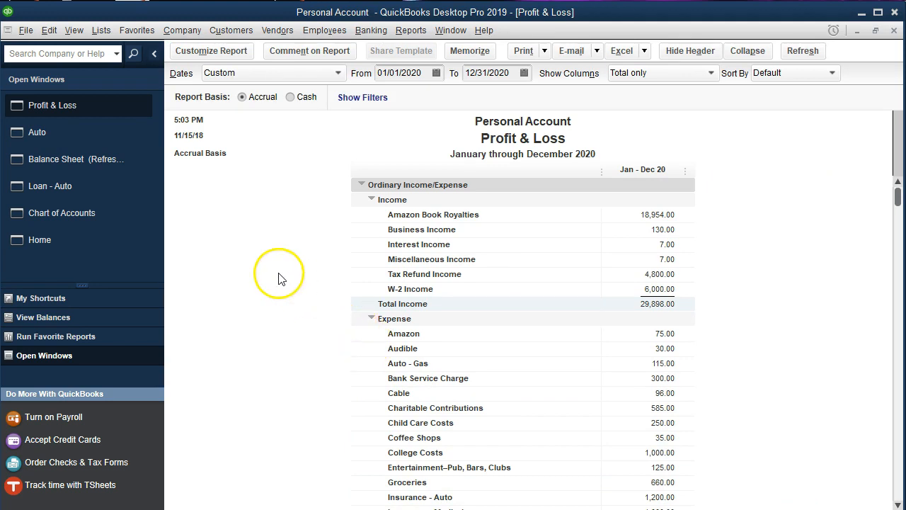
left_click(109, 159)
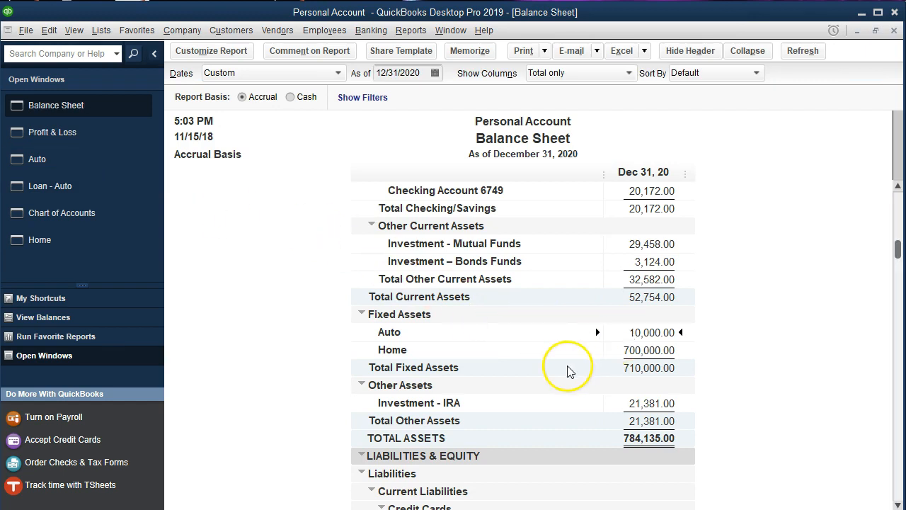
scroll(572, 368, "down", 5)
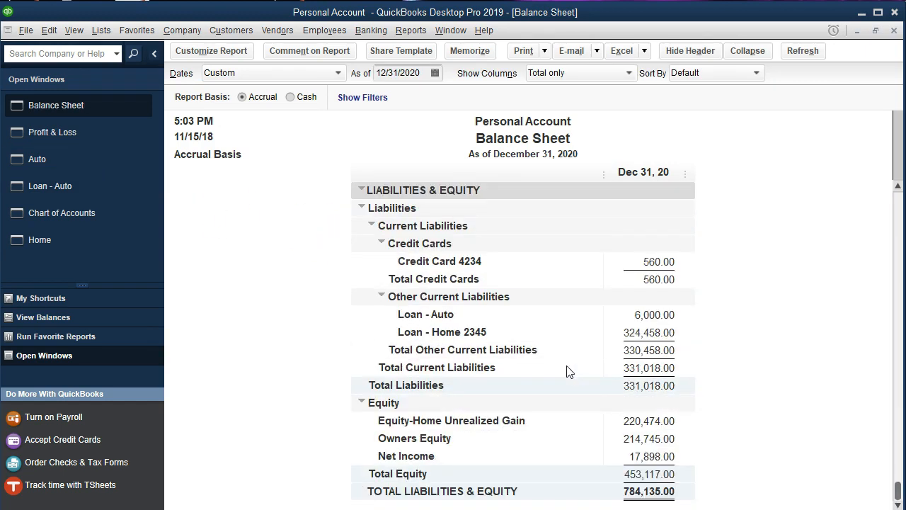
Open the transaction detail behind Owners Equity, check the Auto entry dated 02/29/2020, and close the report.
left_click(624, 438)
double_click(655, 439)
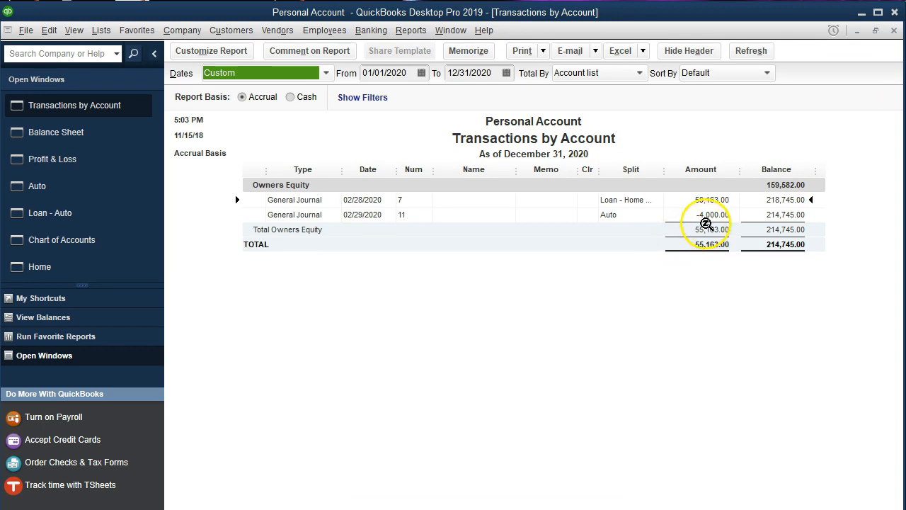
left_click(894, 31)
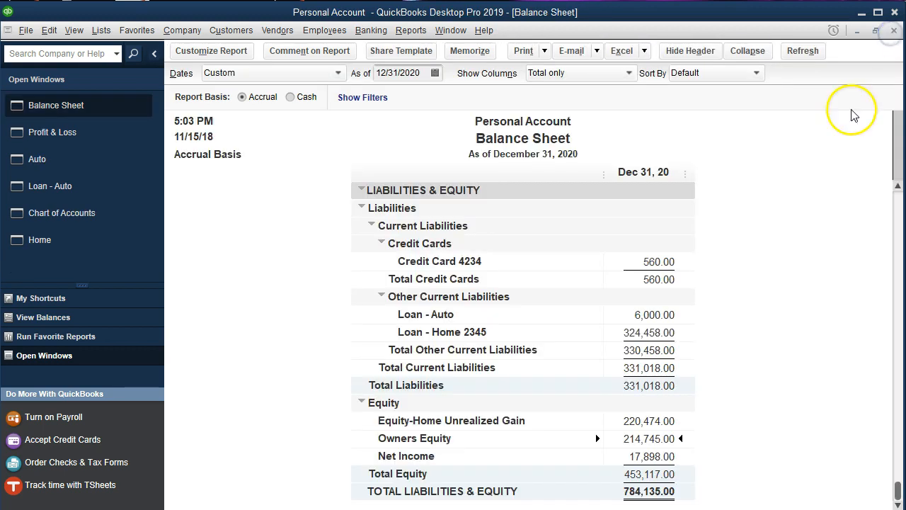
Examine the Equity-Home Unrealized Gain, Auto, Loan - Auto and home loan lines on the balance sheet.
left_click(655, 420)
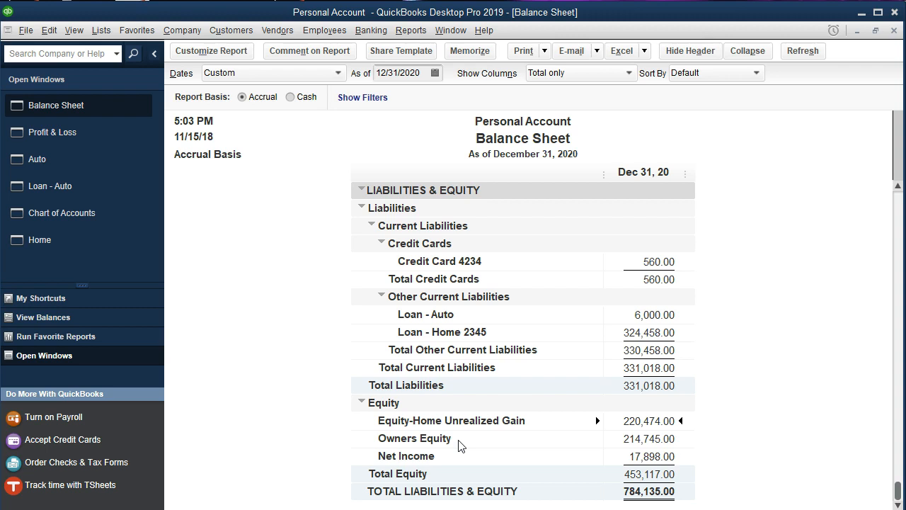
scroll(458, 444, "up", 4)
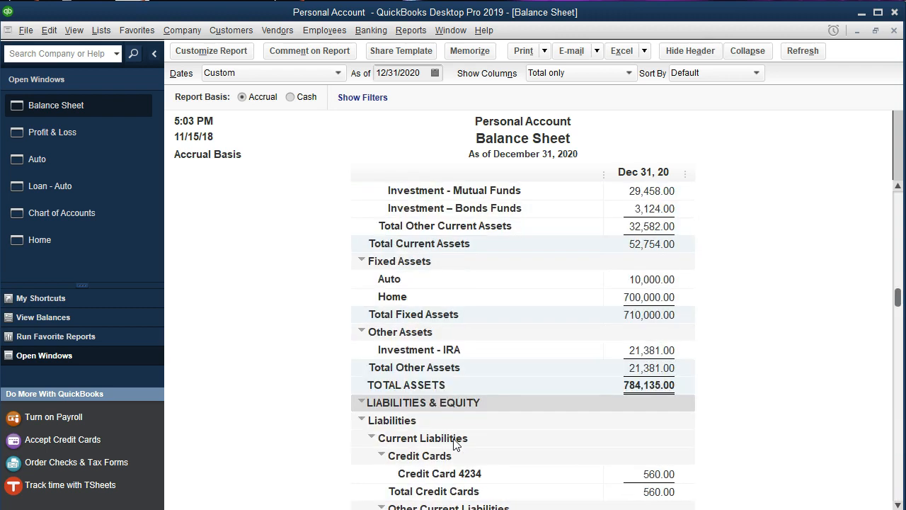
left_click(636, 281)
scroll(683, 292, "down", 4)
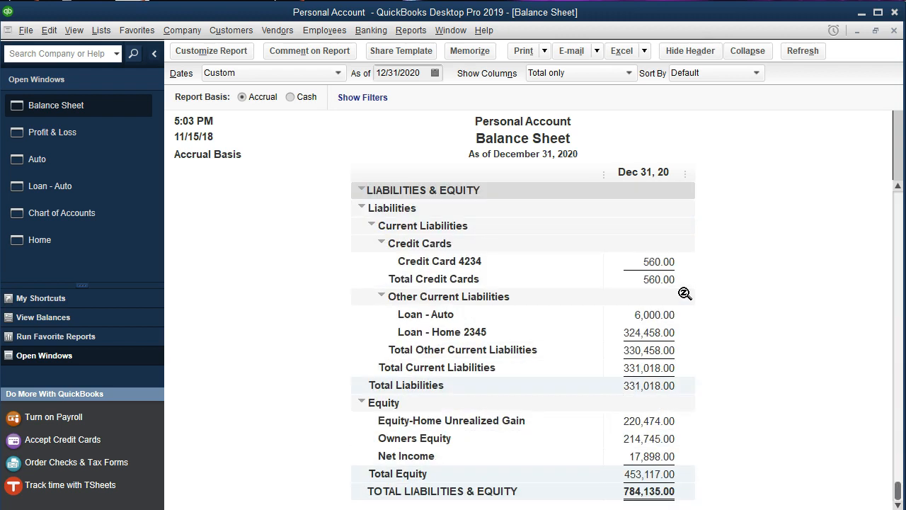
left_click(669, 312)
left_click(659, 332)
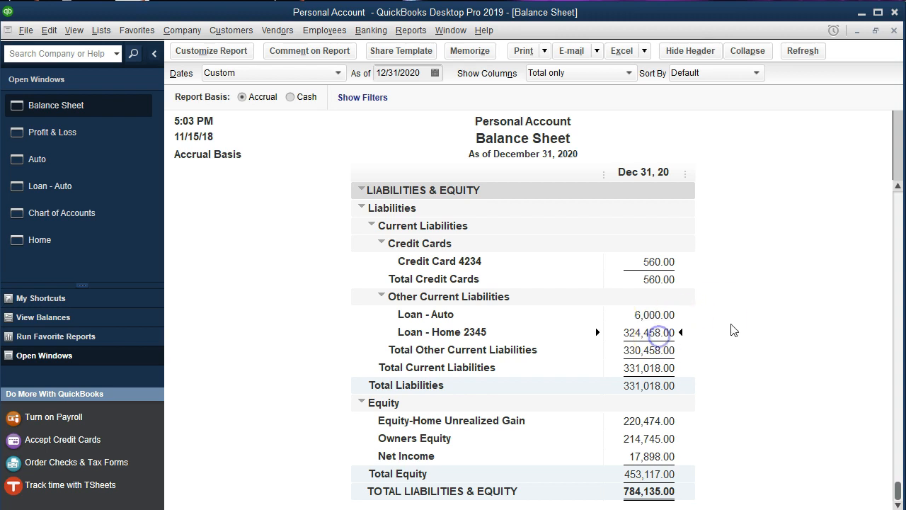